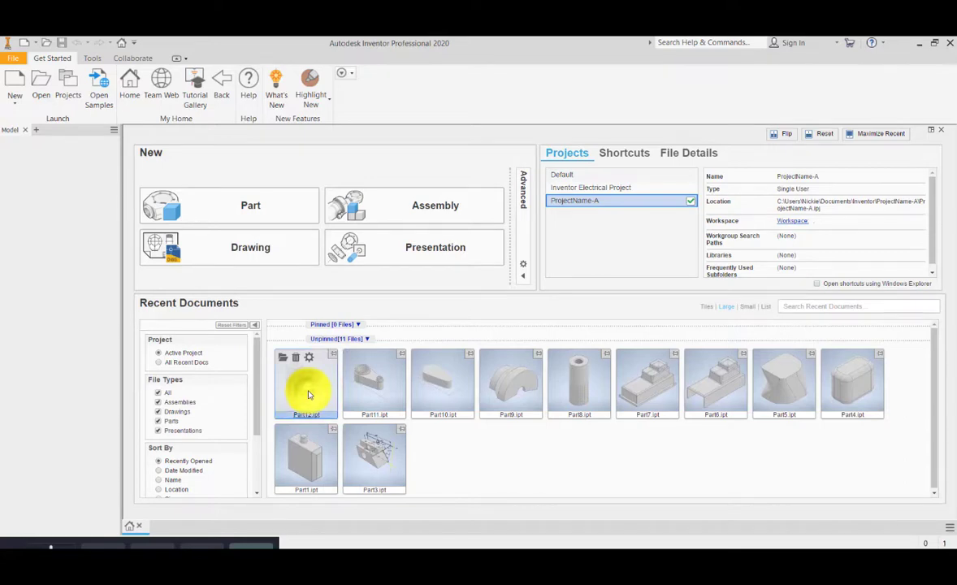
Step: Open Part12 from recent documents and view its top face straight on
click(308, 395)
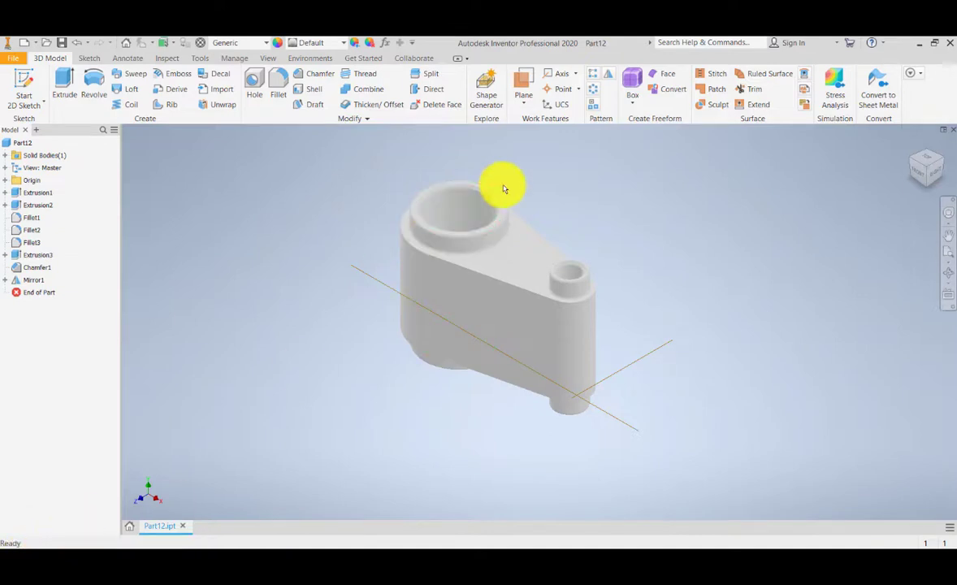
scroll(520, 236, down, 5)
scroll(567, 217, up, 10)
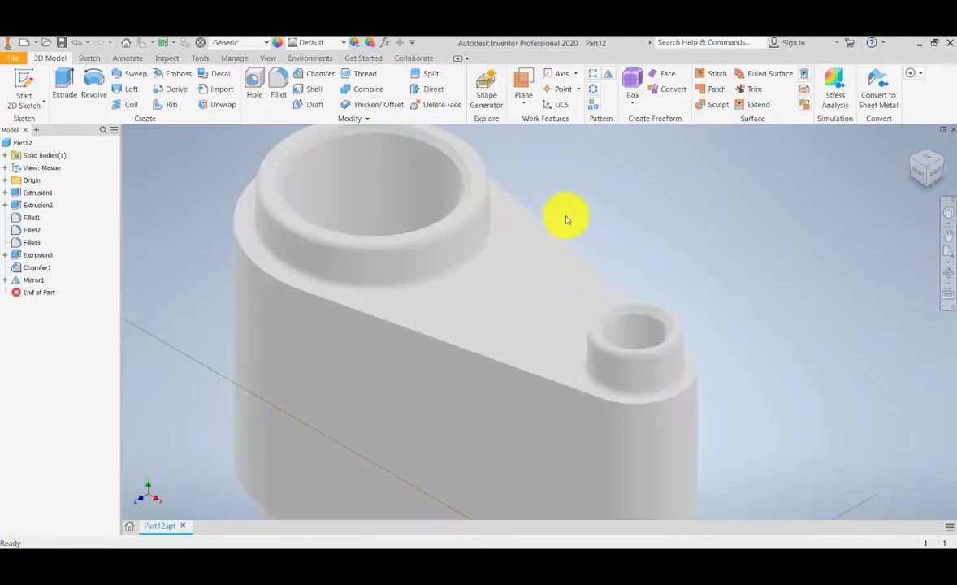
click(948, 295)
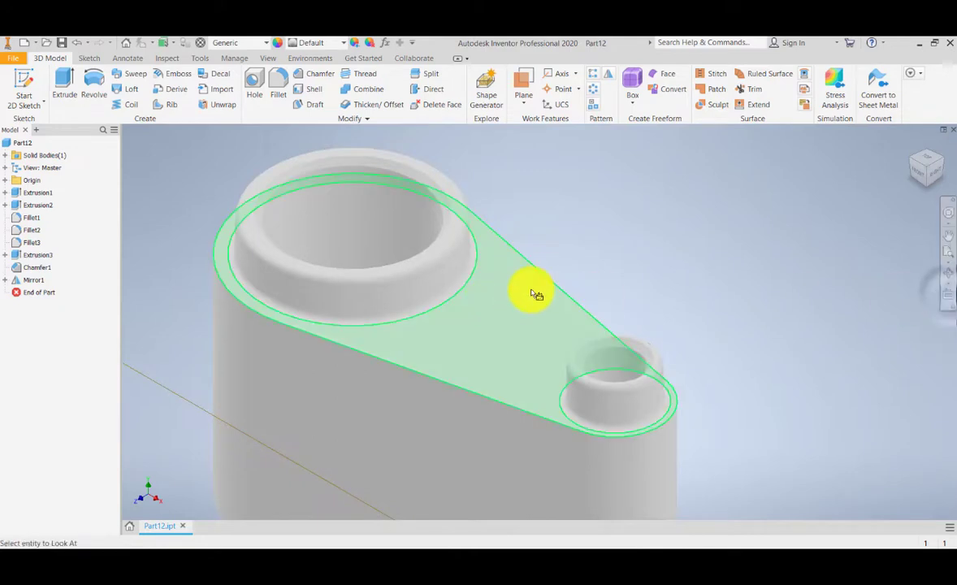
click(532, 294)
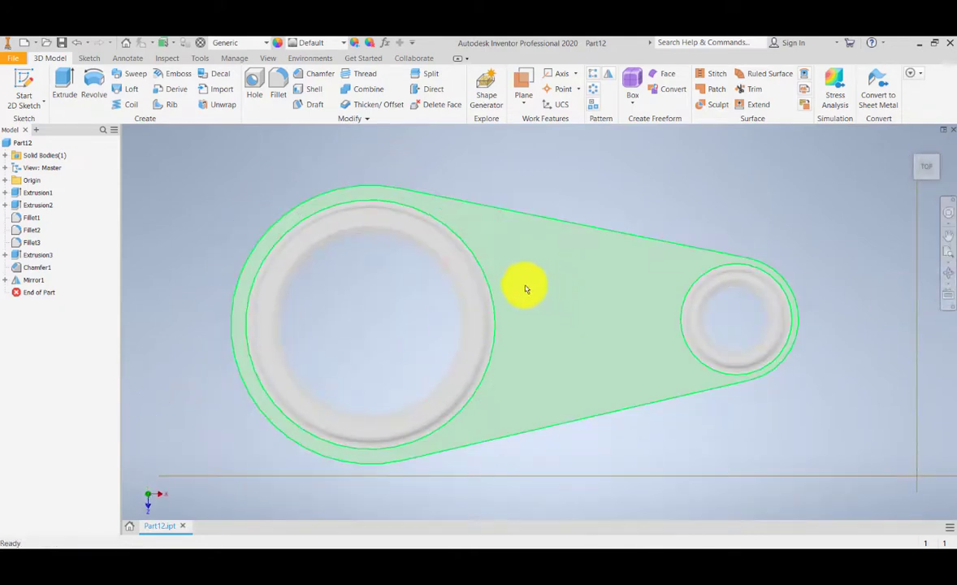
Step: Start a 2D sketch on the part's top face
middle_drag(511, 188, 427, 191)
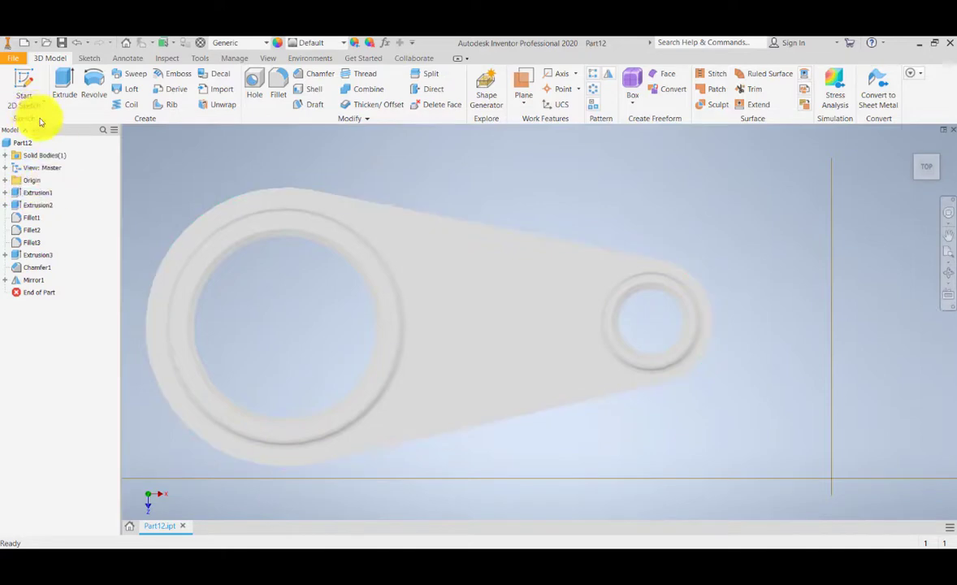
click(26, 83)
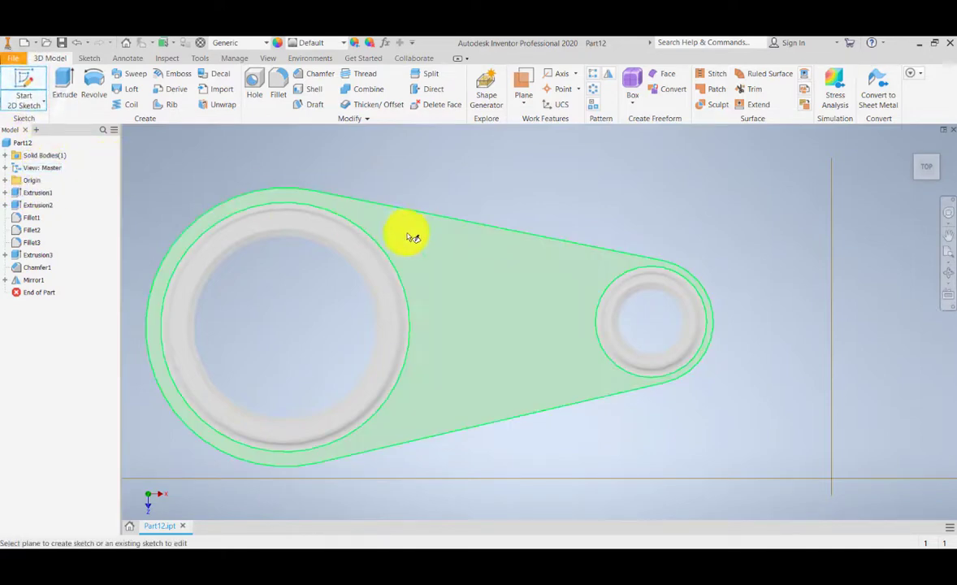
click(439, 231)
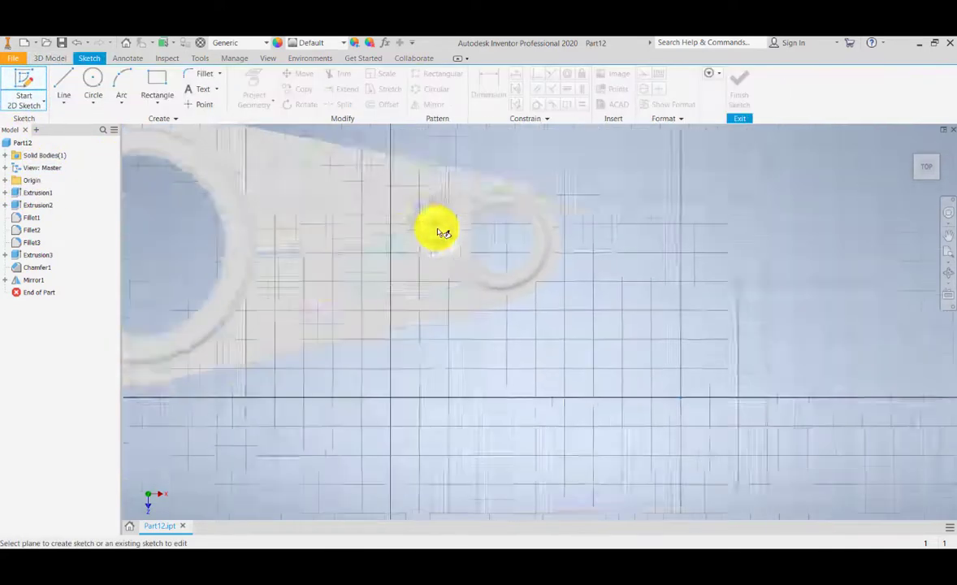
mouse_move(325, 235)
middle_down()
mouse_move(790, 390)
mouse_move(617, 359)
middle_up()
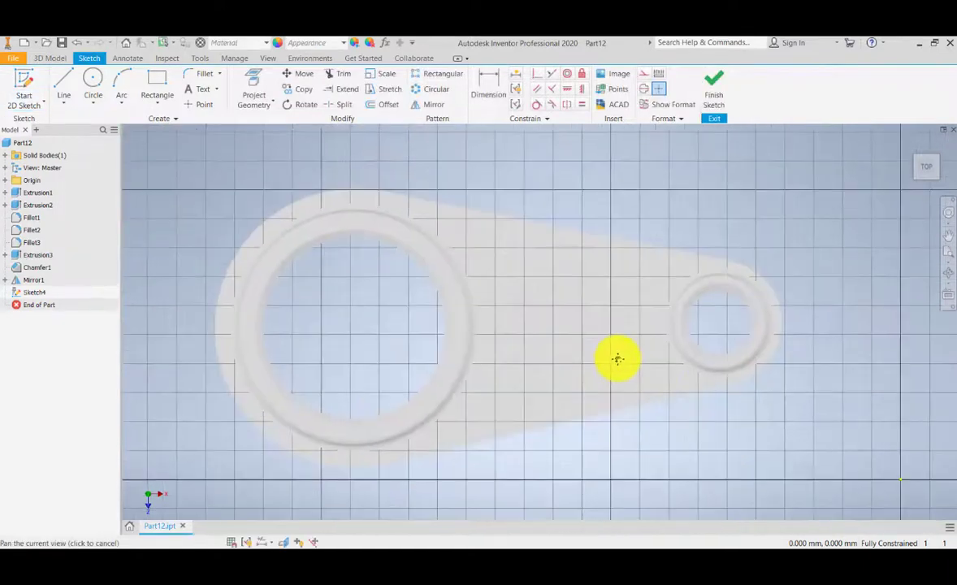
Step: Project the top face's outline into the sketch with Project Geometry
click(257, 106)
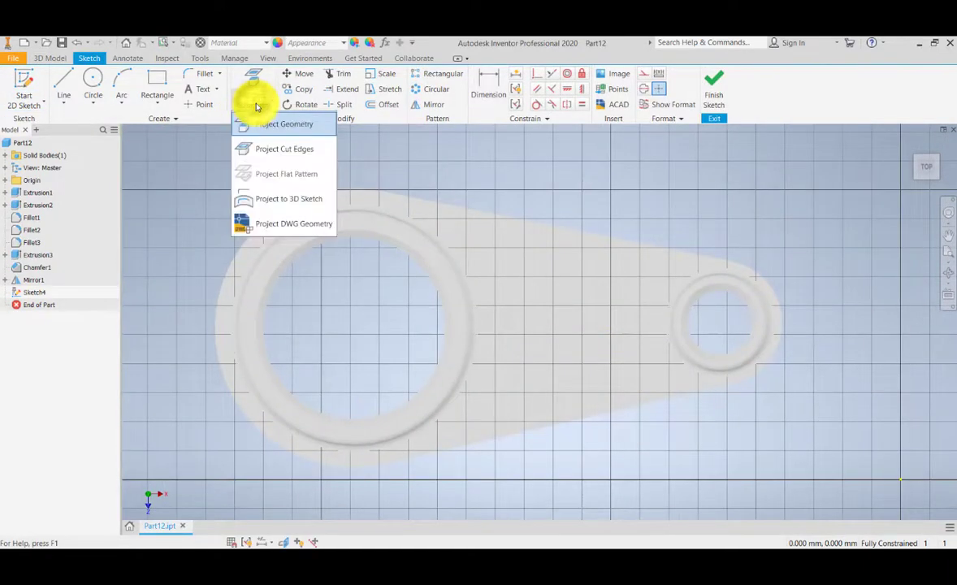
click(283, 127)
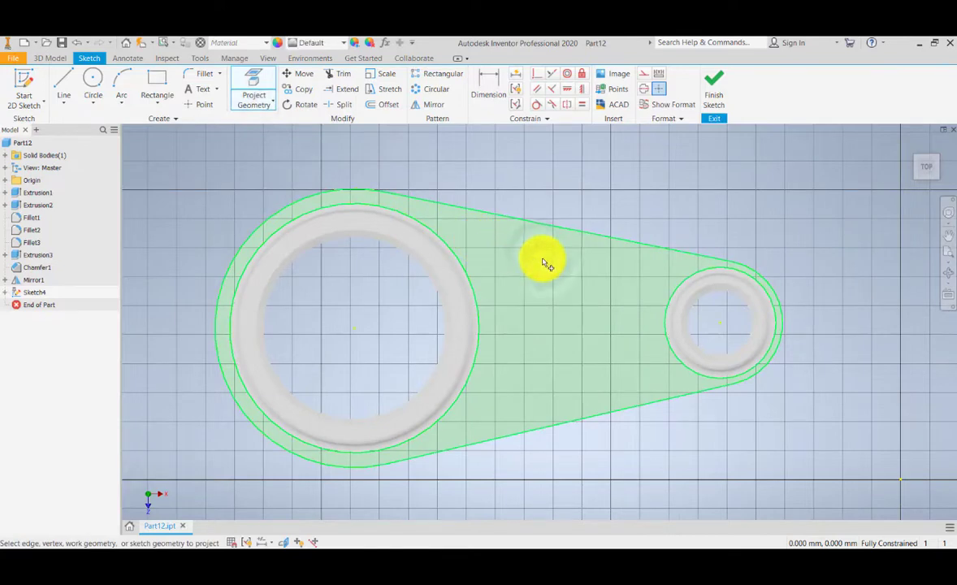
click(528, 320)
middle_drag(520, 296, 515, 279)
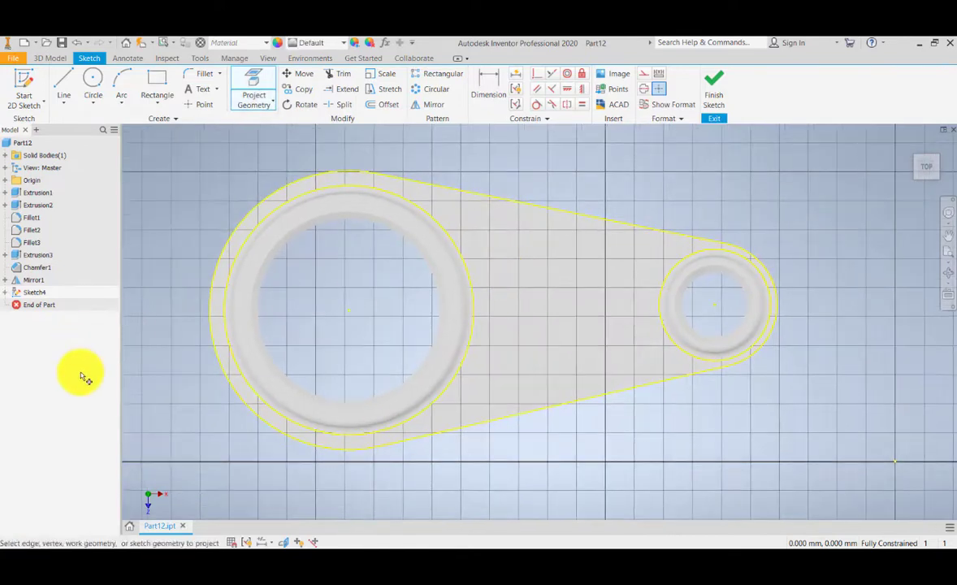
click(4, 292)
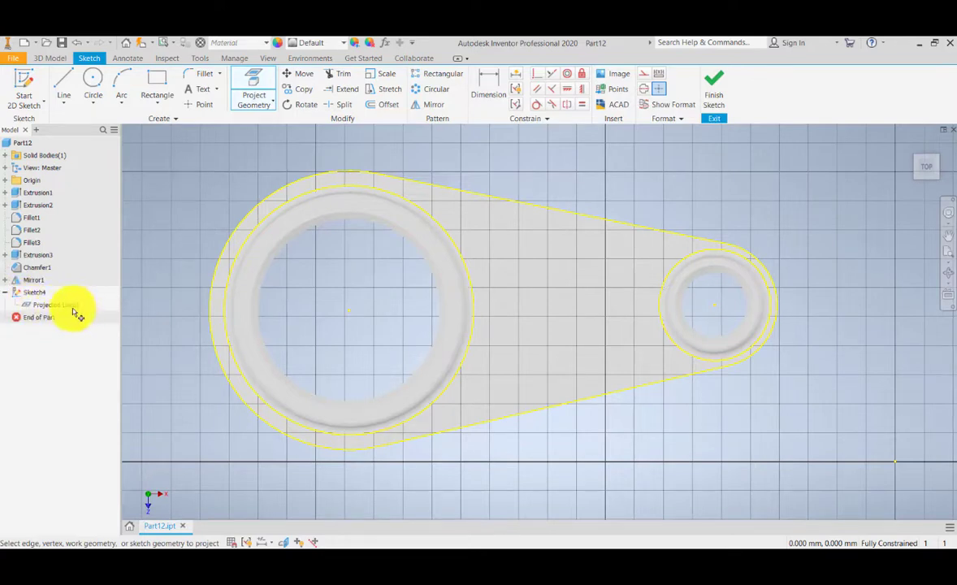
click(6, 280)
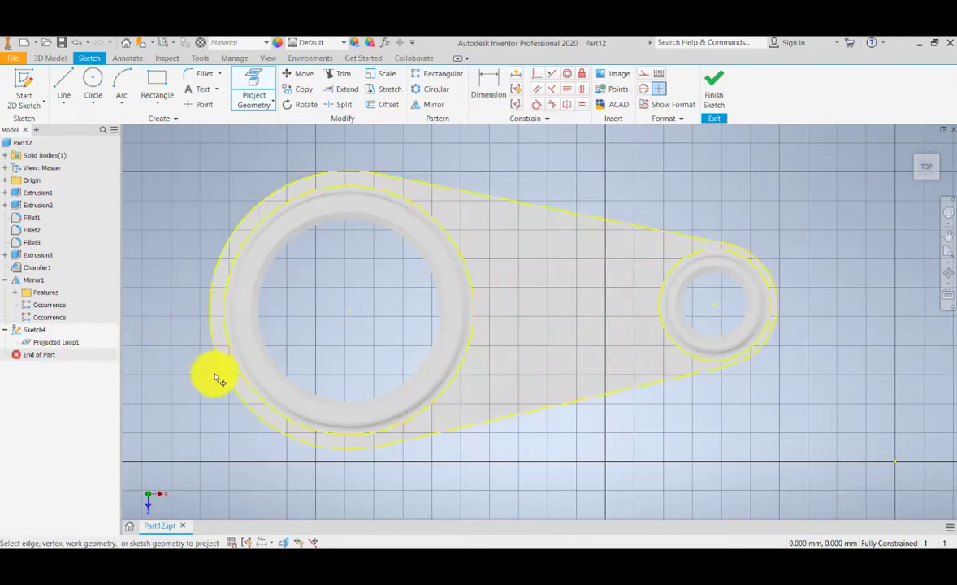
key(Escape)
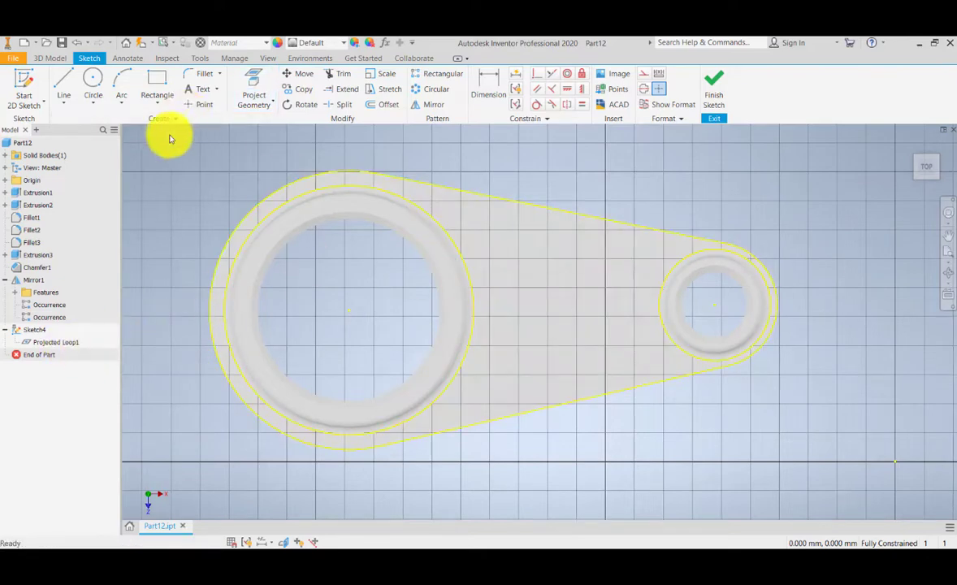
Step: Offset the projected outline inward to create an inner loop
click(387, 107)
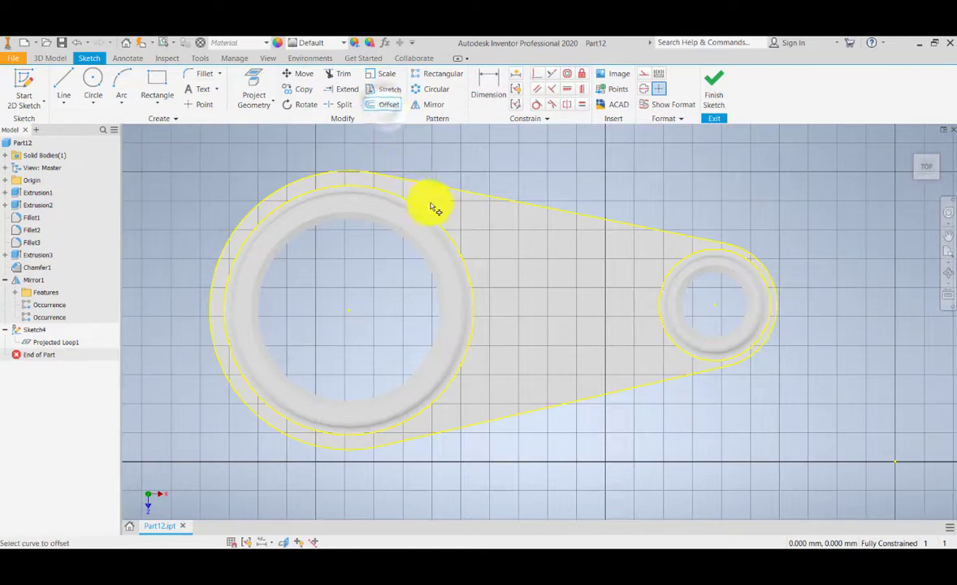
click(486, 203)
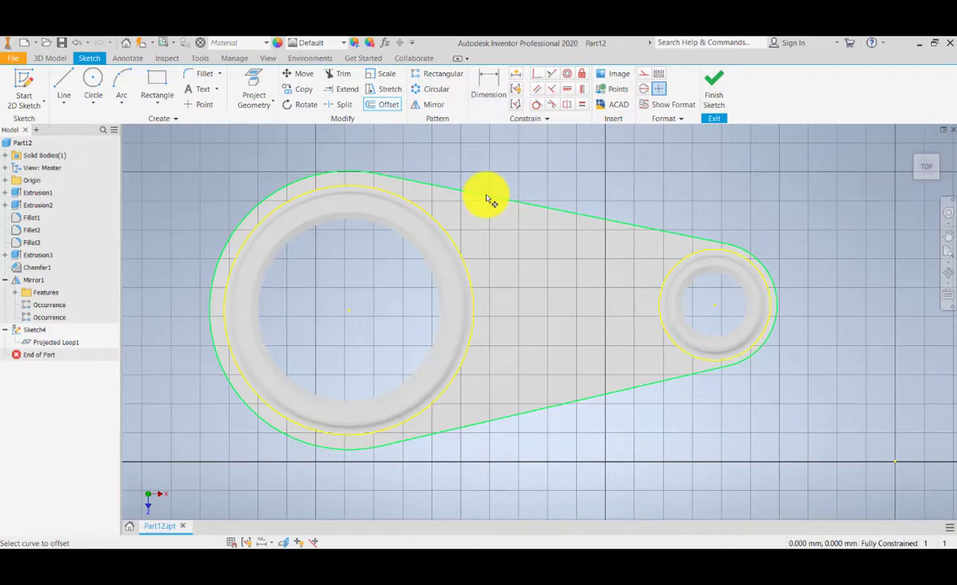
click(485, 200)
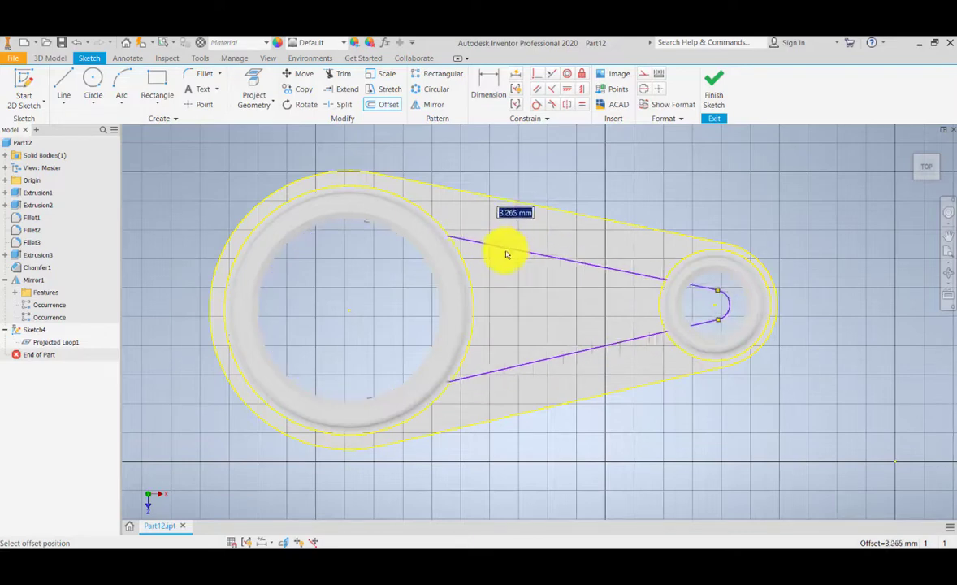
click(505, 255)
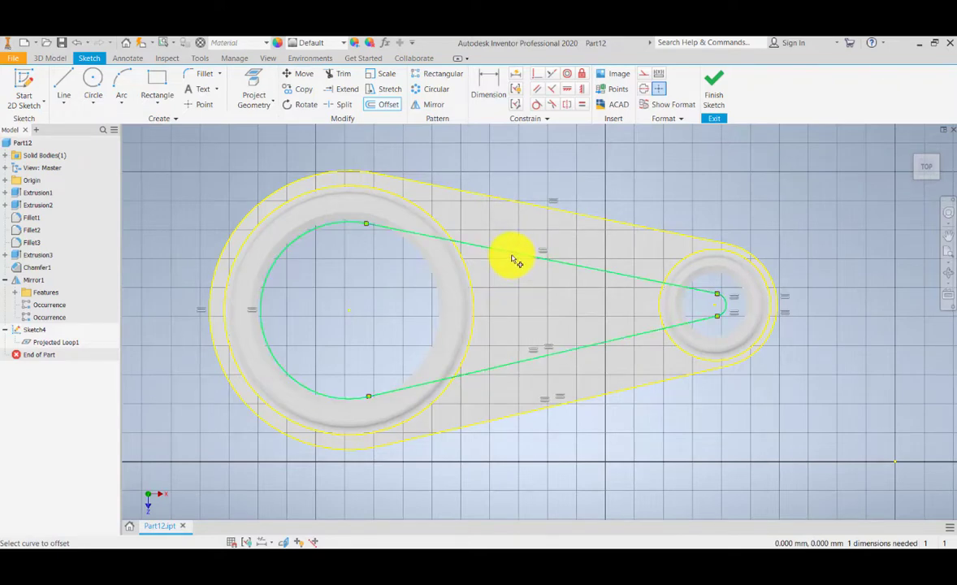
Step: Offset the large boss's outer circle outward
scroll(489, 273, down, 3)
scroll(489, 274, up, 5)
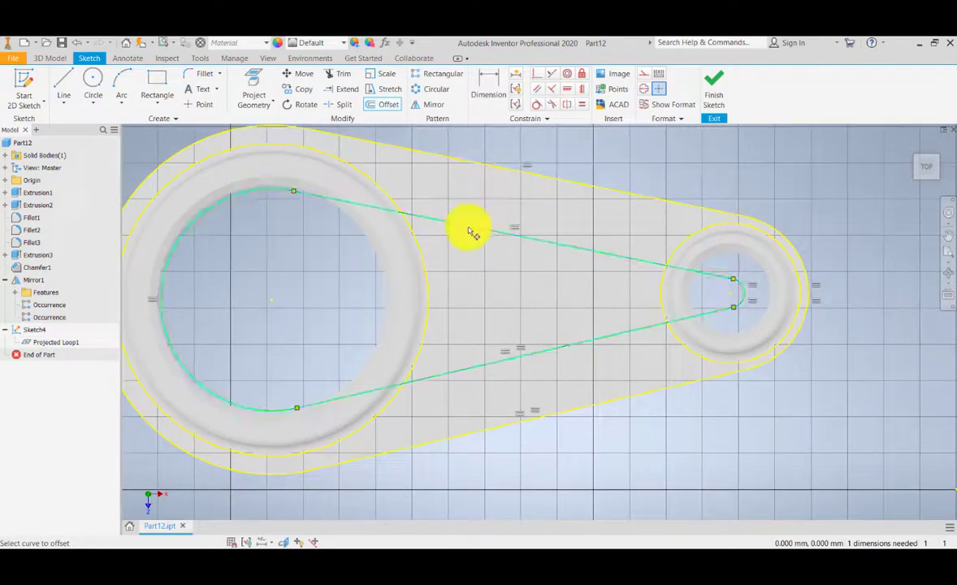
middle_drag(434, 268, 493, 259)
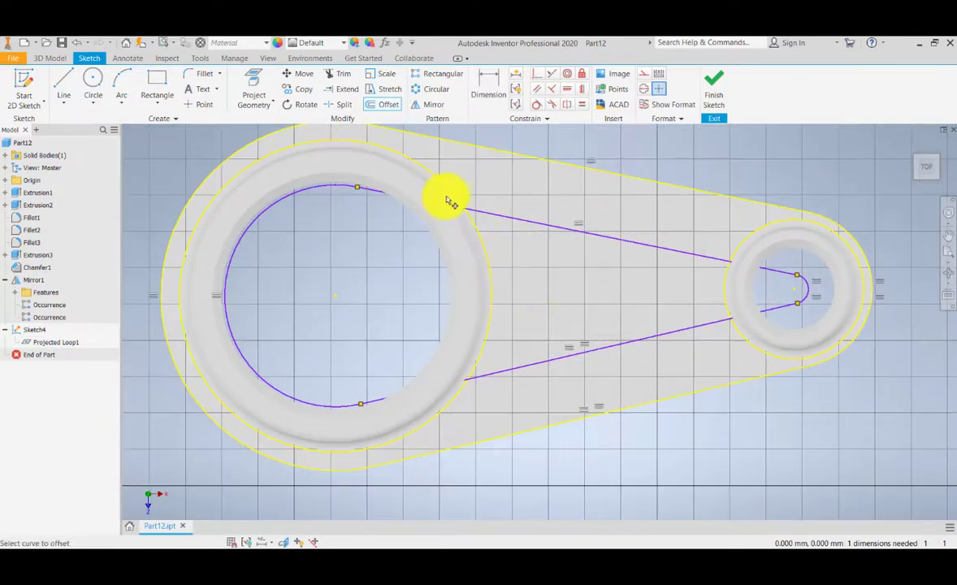
click(487, 261)
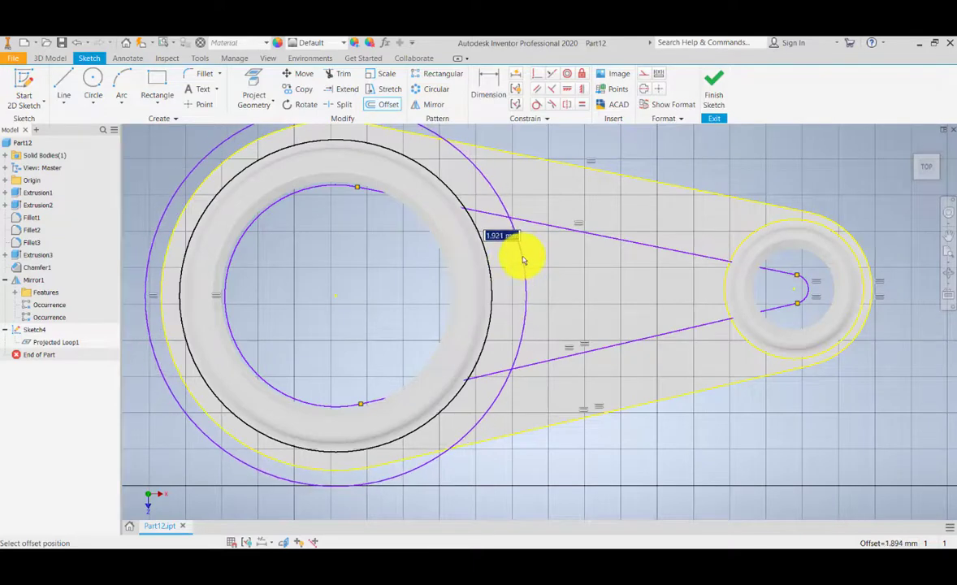
click(523, 260)
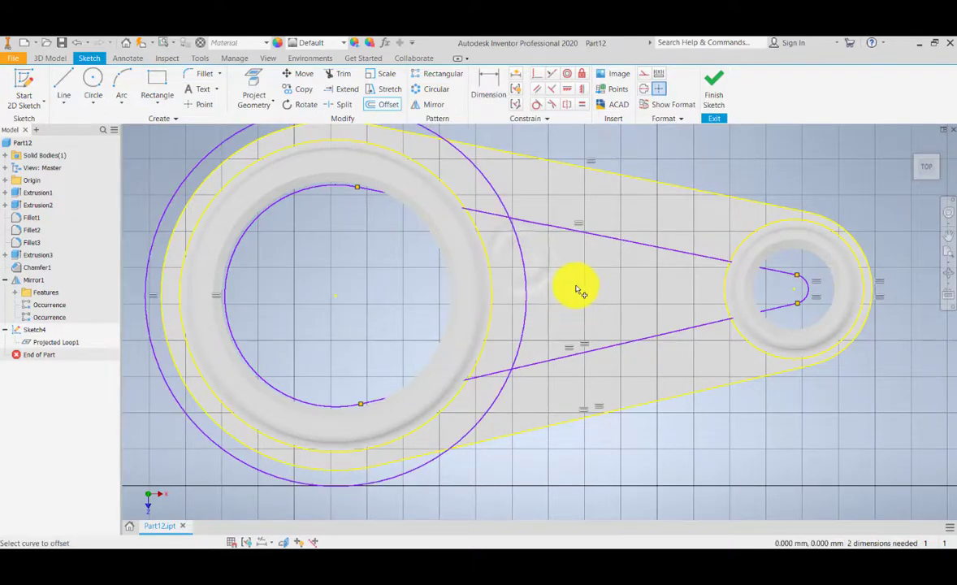
Step: Offset the small boss's outer circle outward
middle_drag(573, 285, 497, 293)
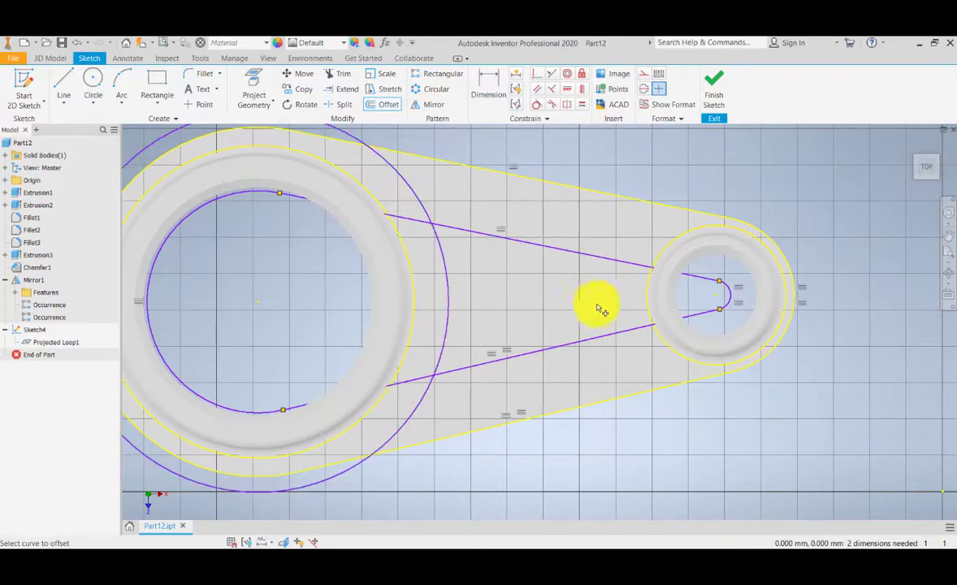
click(641, 299)
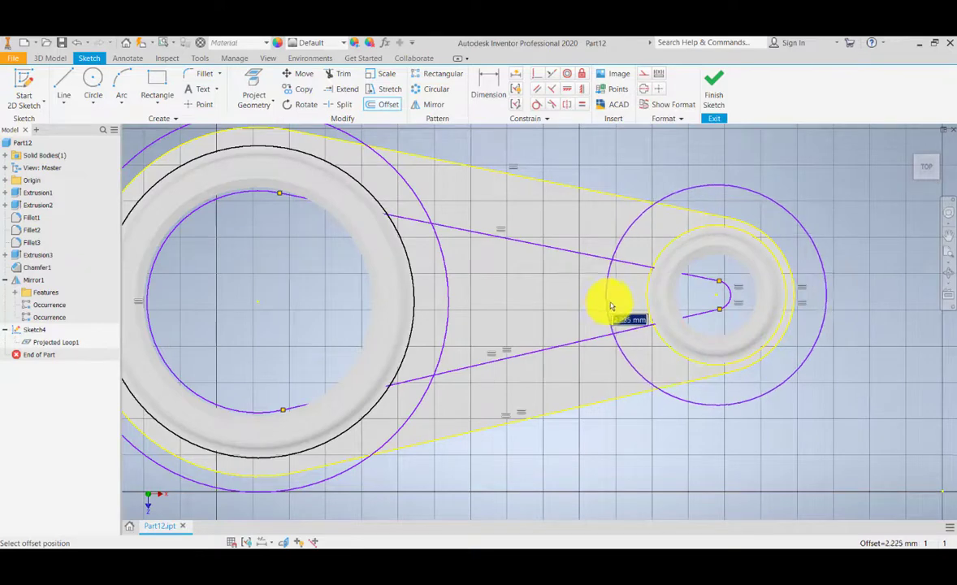
click(614, 306)
Step: Trim the inner loop's lines and the large offset circle so an arc joins the two lines
middle_drag(566, 312, 545, 315)
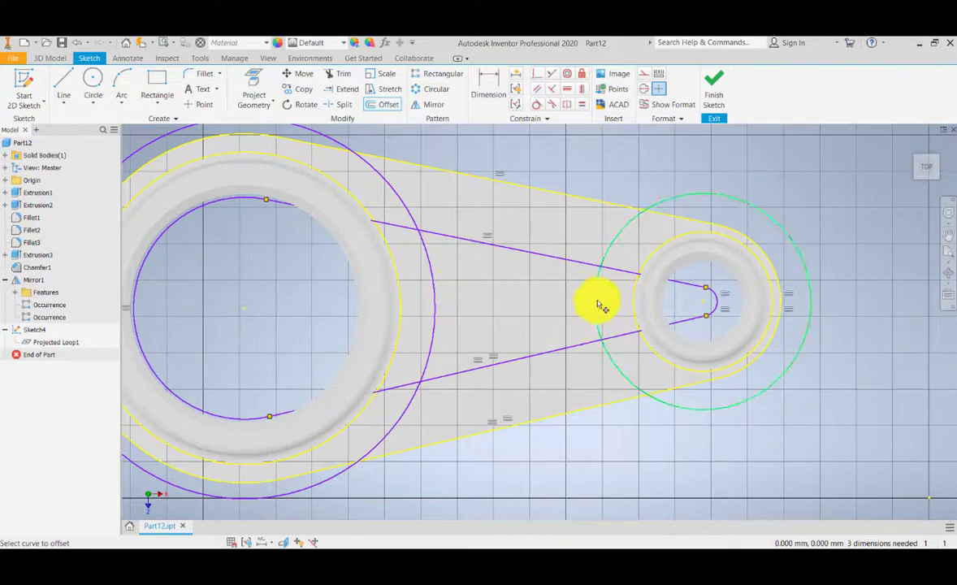
mouse_move(445, 299)
middle_down()
mouse_move(462, 268)
mouse_move(471, 276)
middle_up()
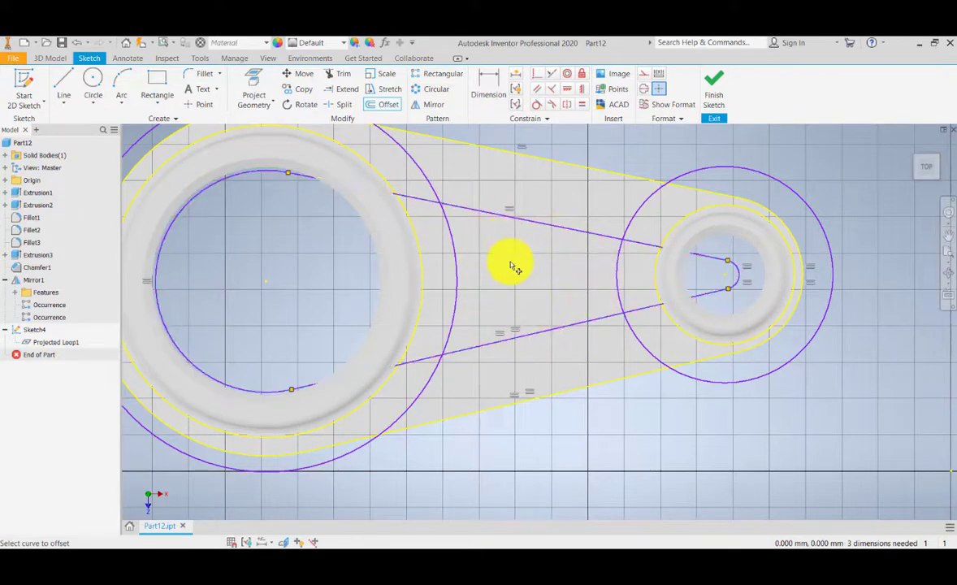
mouse_move(510, 265)
middle_down()
mouse_move(513, 281)
mouse_move(538, 293)
middle_up()
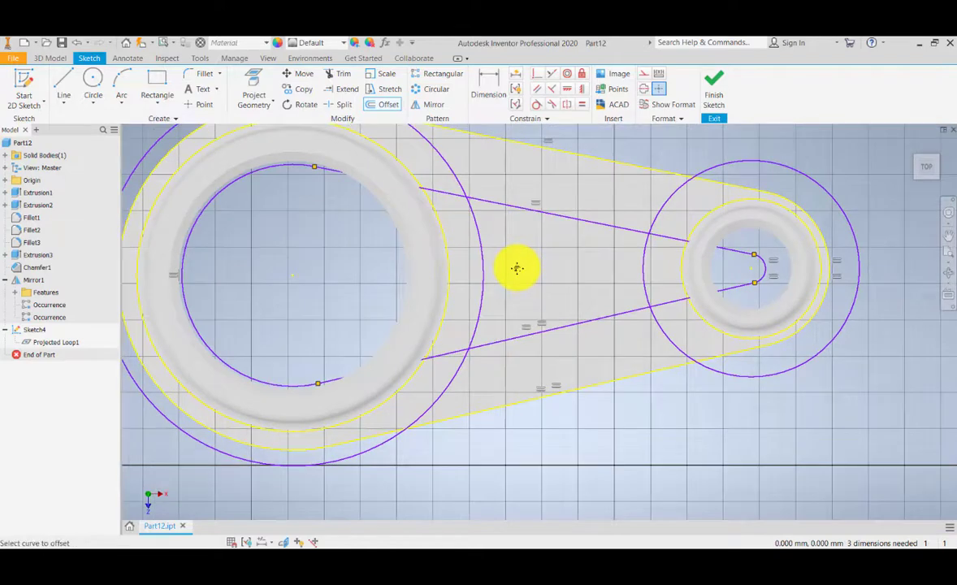
middle_drag(411, 165, 451, 231)
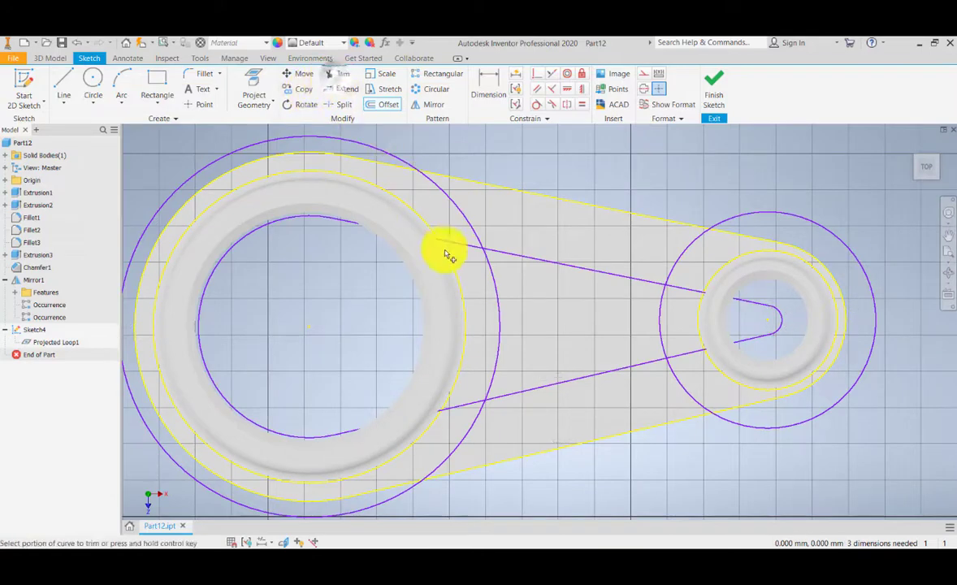
click(339, 74)
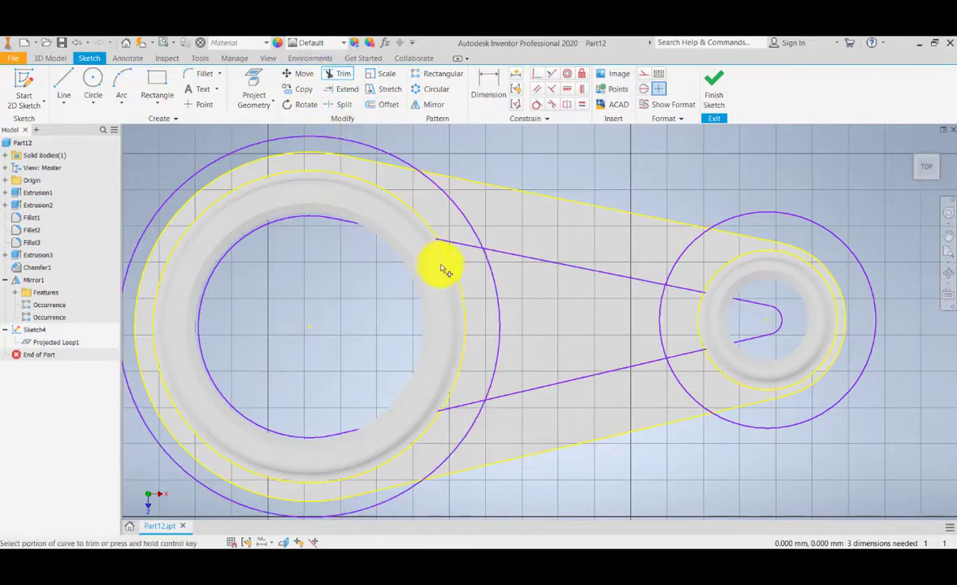
click(457, 246)
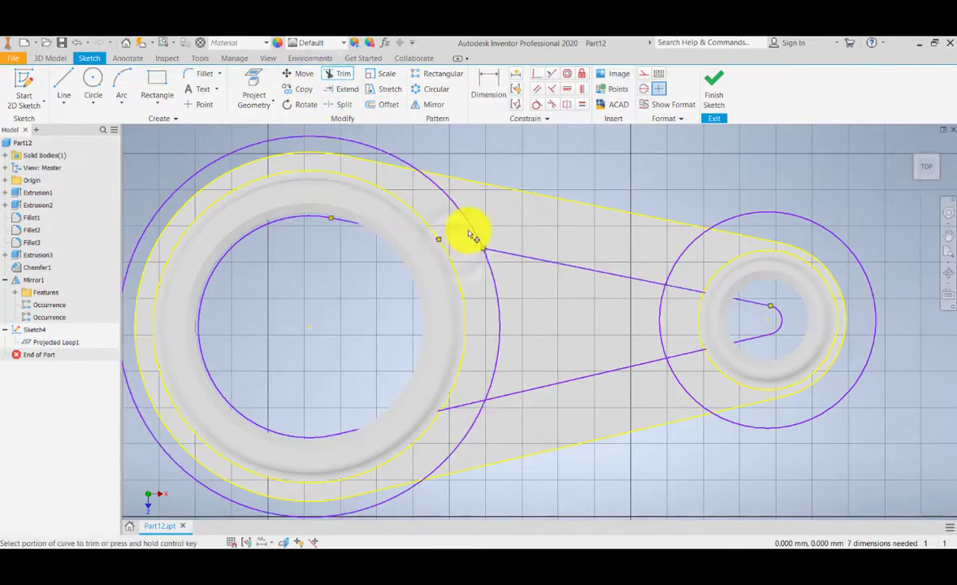
click(472, 230)
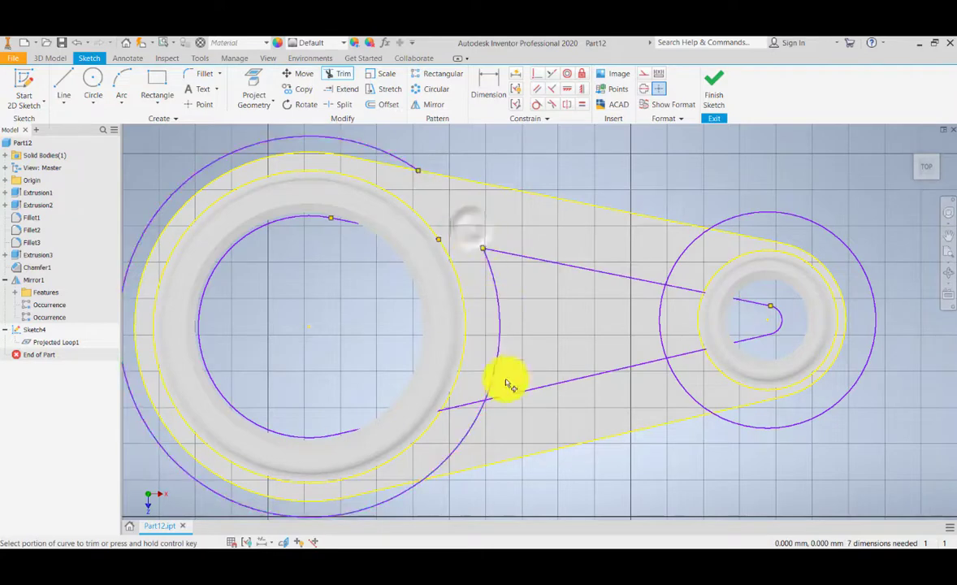
click(481, 417)
click(466, 405)
Step: Trim the lines and the small offset circle to close the cutout with a second arc, then exit Trim
middle_drag(658, 382, 540, 355)
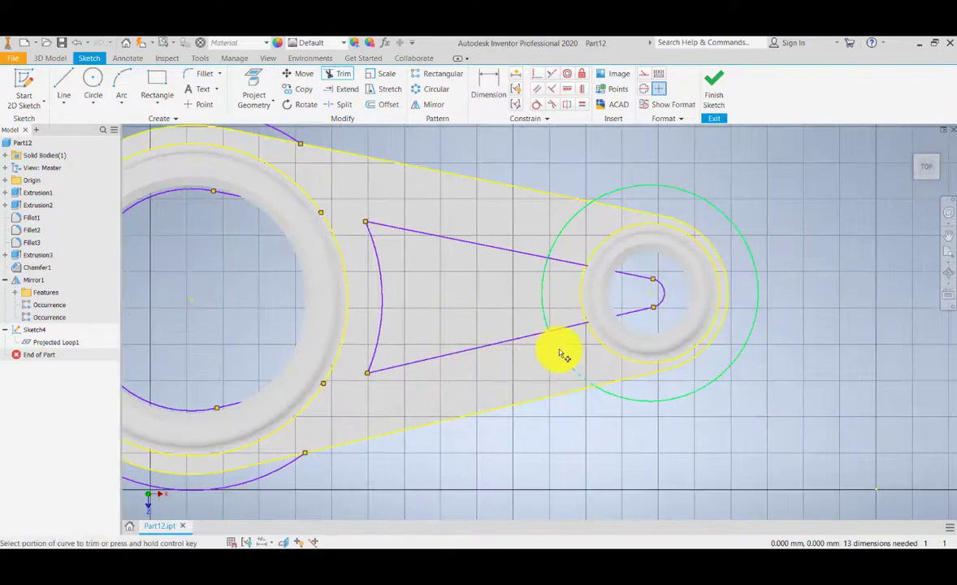
click(560, 353)
click(569, 329)
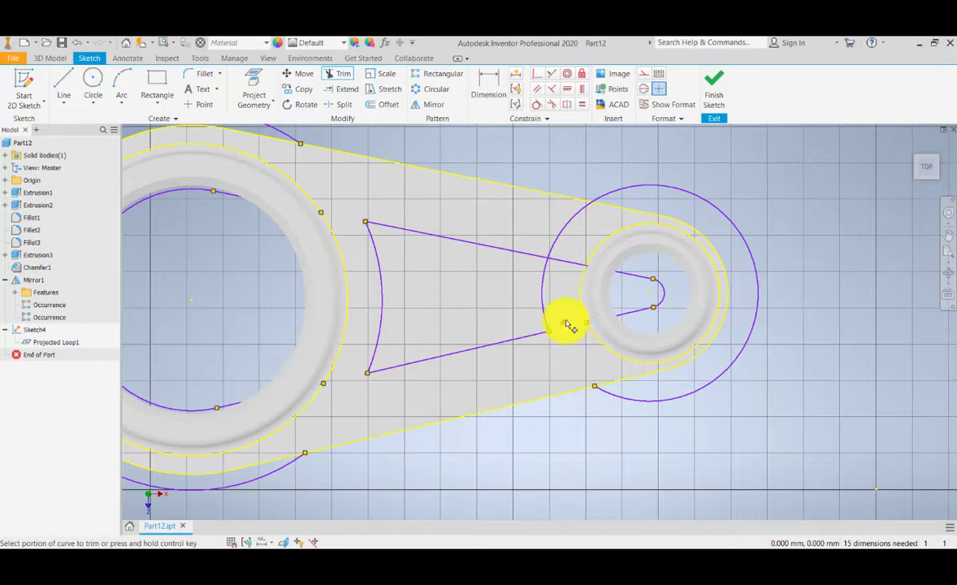
click(561, 260)
click(558, 241)
scroll(550, 261, down, 3)
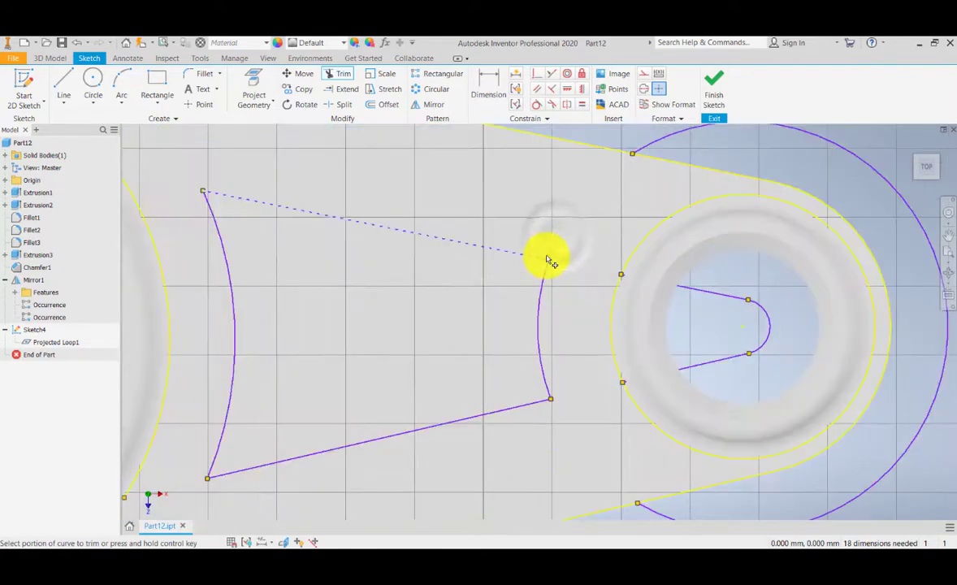
scroll(548, 261, up, 6)
scroll(536, 260, down, 3)
middle_drag(474, 267, 495, 272)
key(Escape)
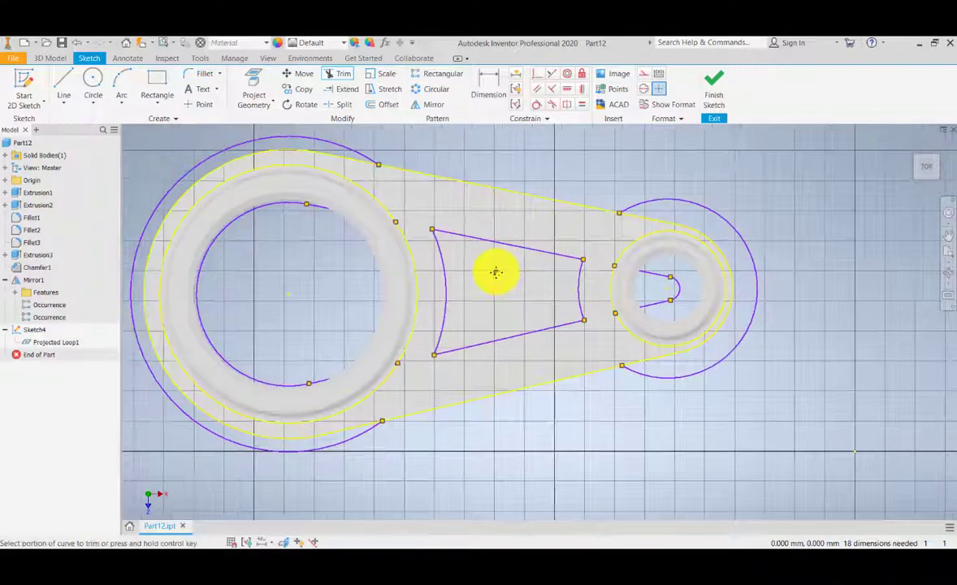
Step: Delete the leftover small offset circle and the small hole's projected lines and arcs
click(664, 204)
key(Delete)
drag(602, 261, 684, 325)
click(771, 283)
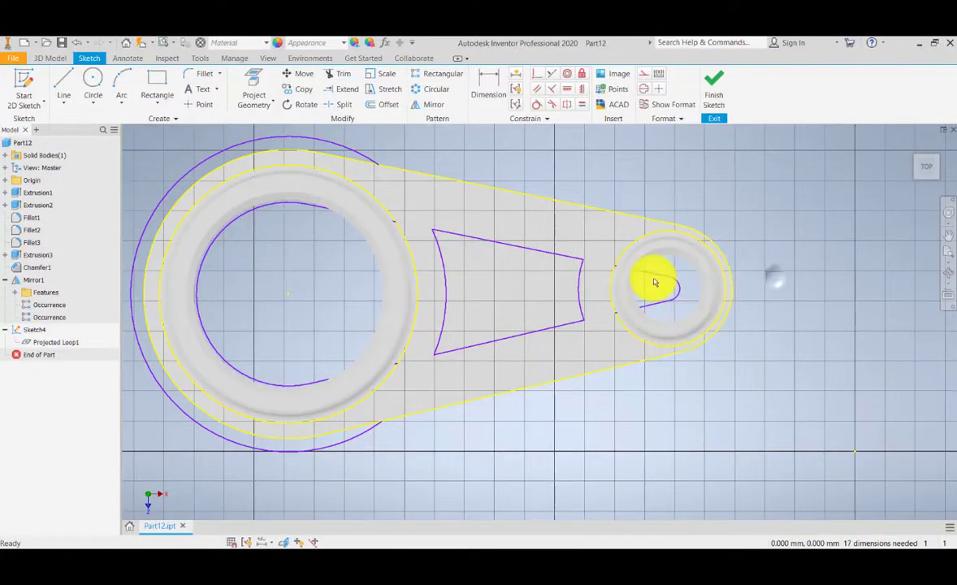
click(656, 274)
key(Delete)
click(656, 303)
key(Delete)
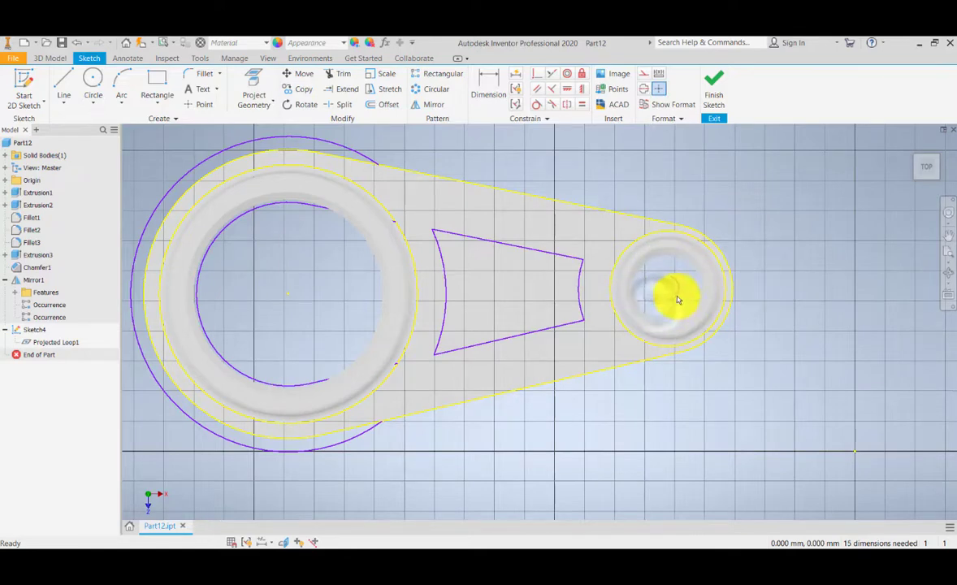
Step: Delete the leftover large offset circle, the large hole's projected arcs and line, and the remaining small arc
click(372, 157)
key(Delete)
click(307, 204)
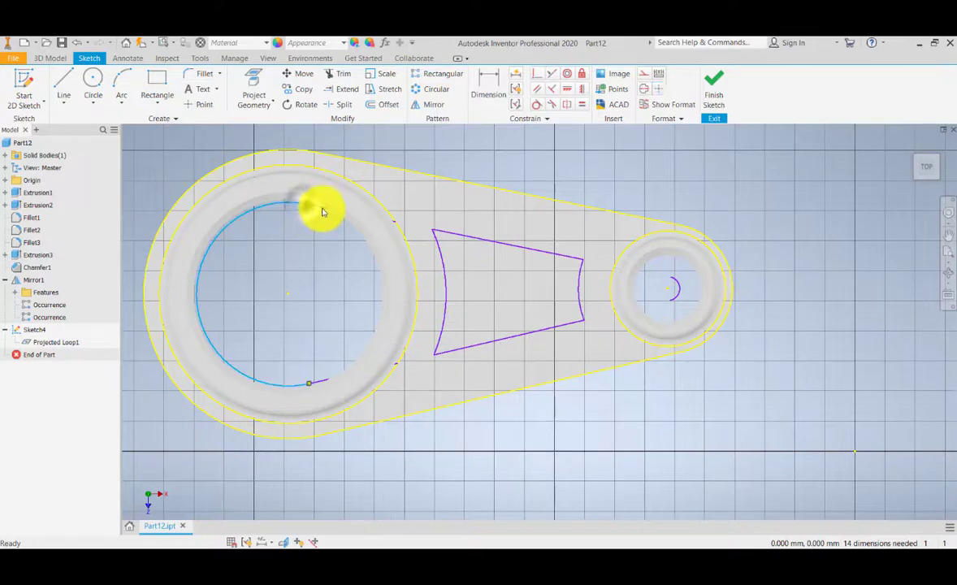
key(Delete)
key(Delete)
click(321, 384)
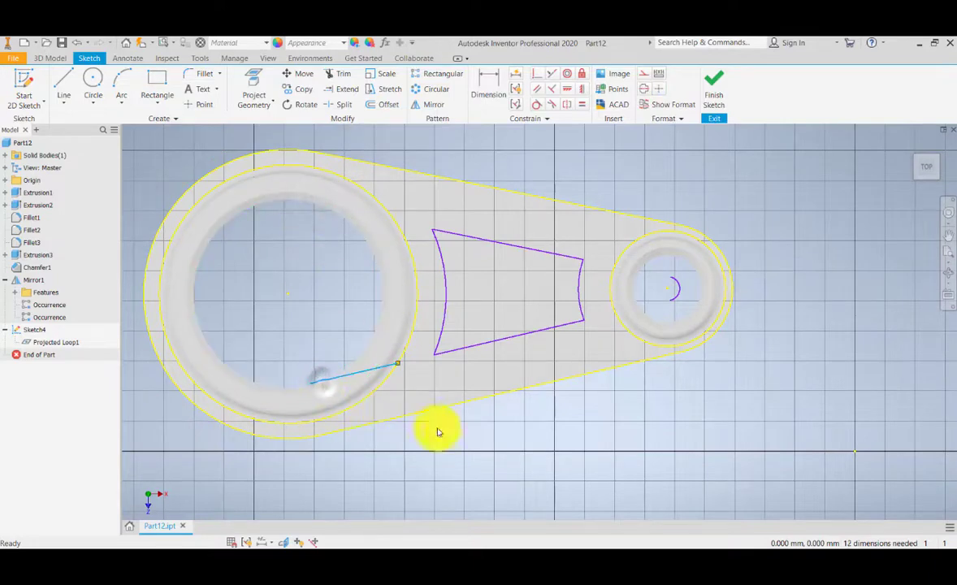
key(Delete)
click(497, 452)
key(Delete)
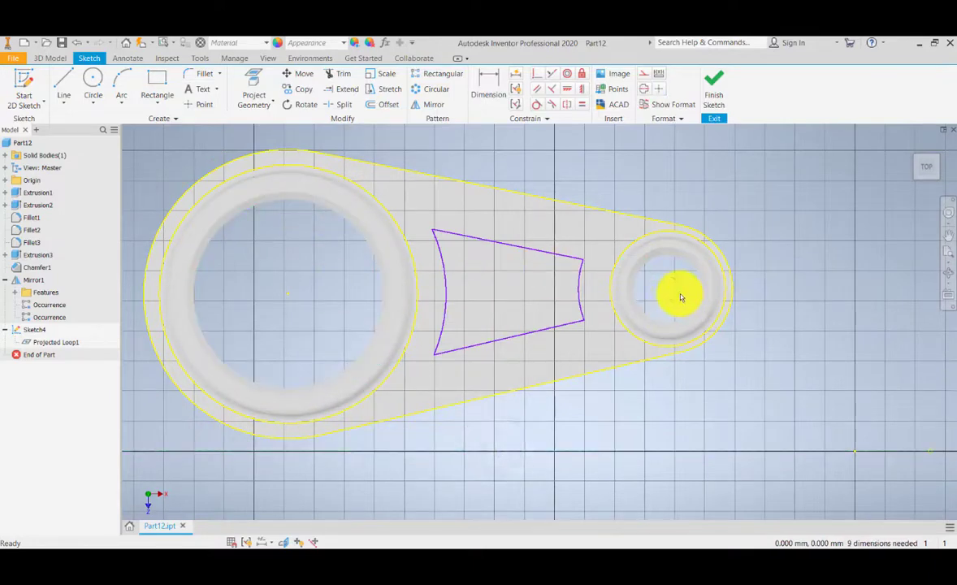
click(679, 292)
key(Delete)
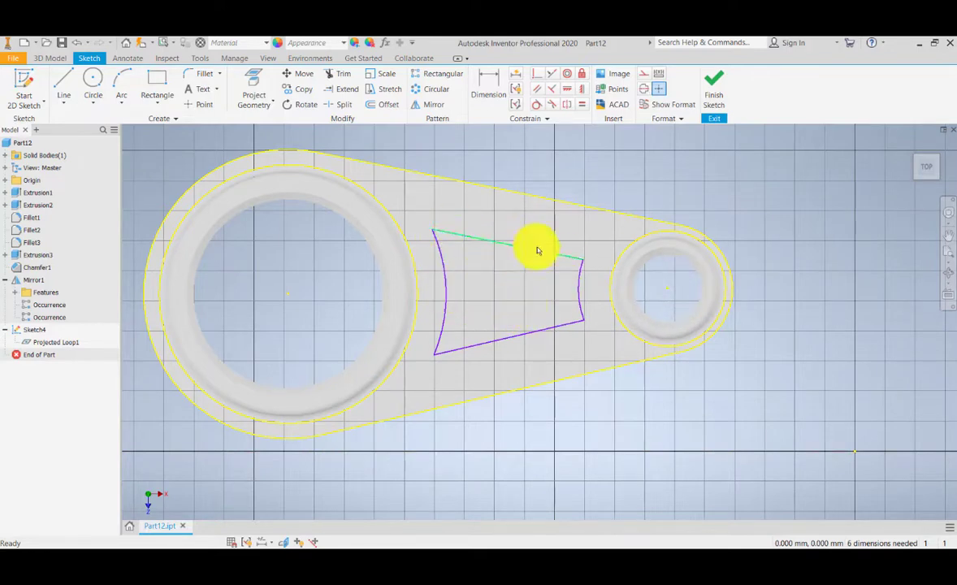
Step: Dimension the radius of the cutout's arc next to the large boss
middle_drag(483, 263, 482, 260)
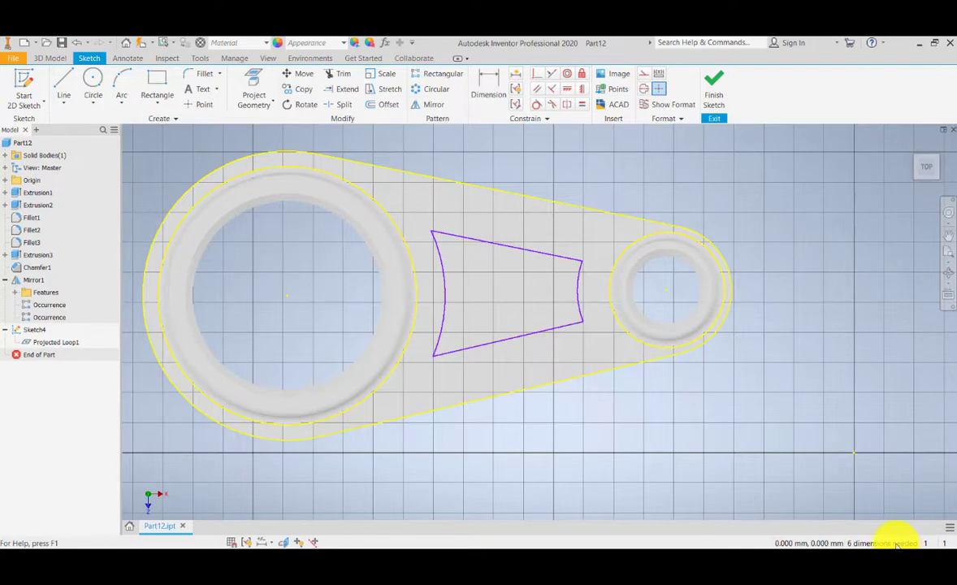
click(491, 84)
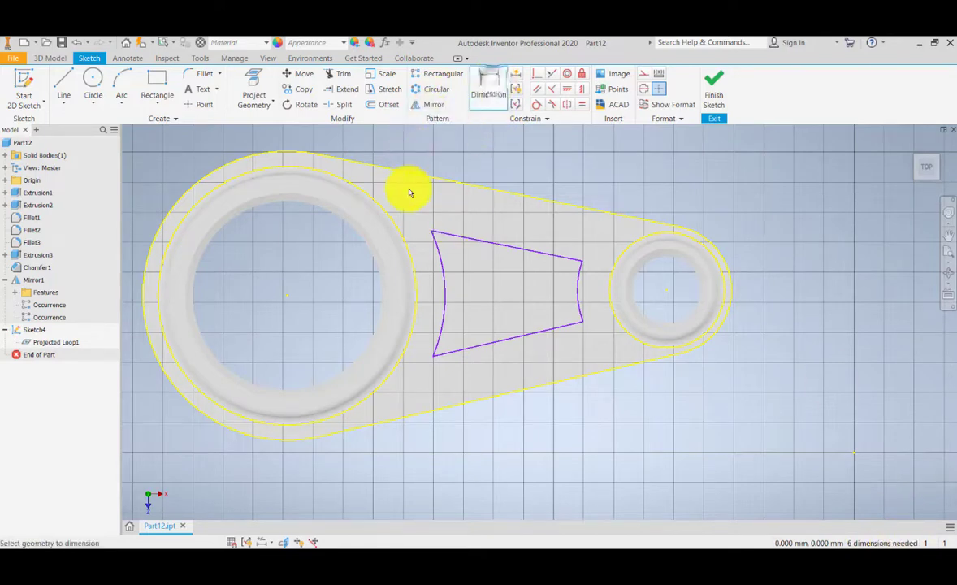
scroll(471, 251, down, 5)
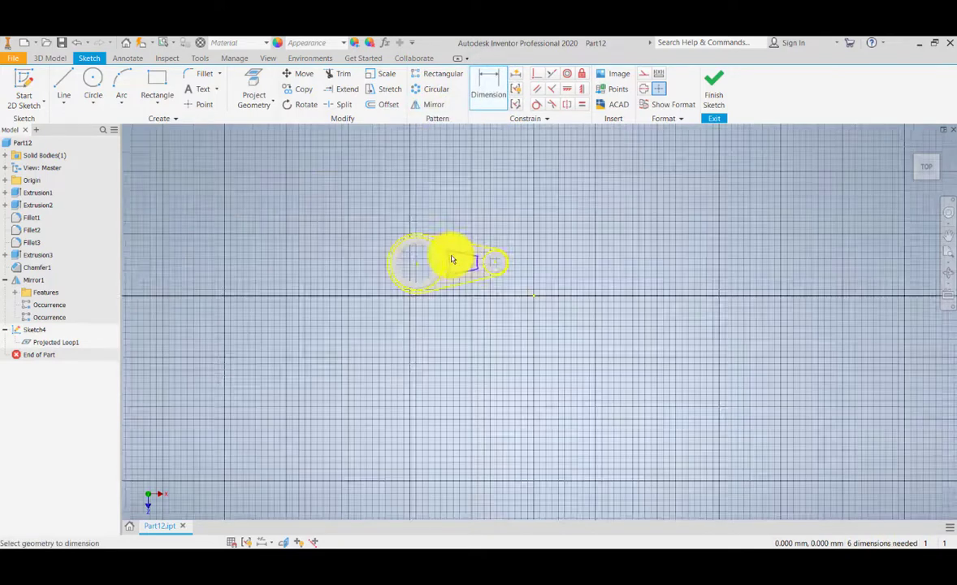
scroll(453, 268, up, 4)
click(446, 286)
scroll(337, 260, down, 5)
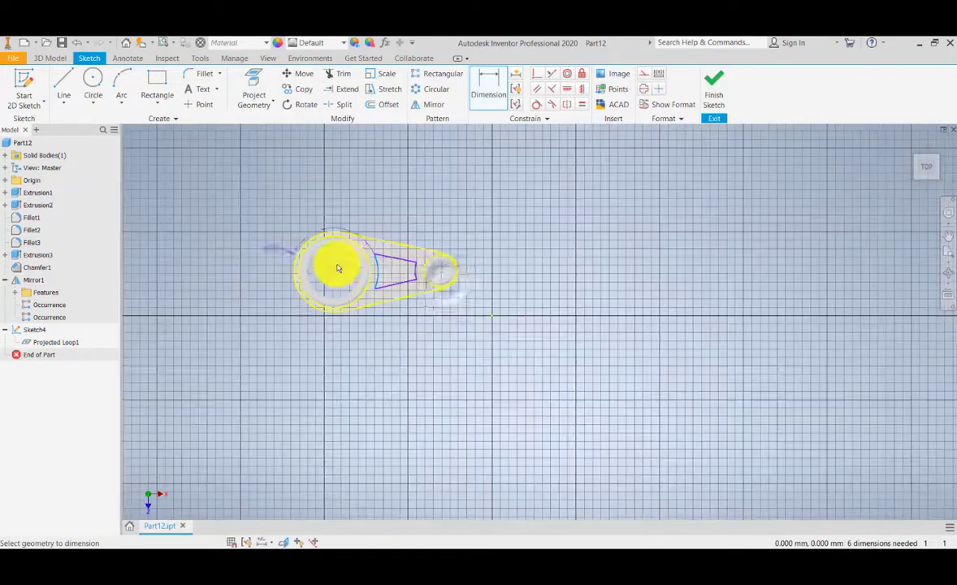
scroll(341, 262, up, 8)
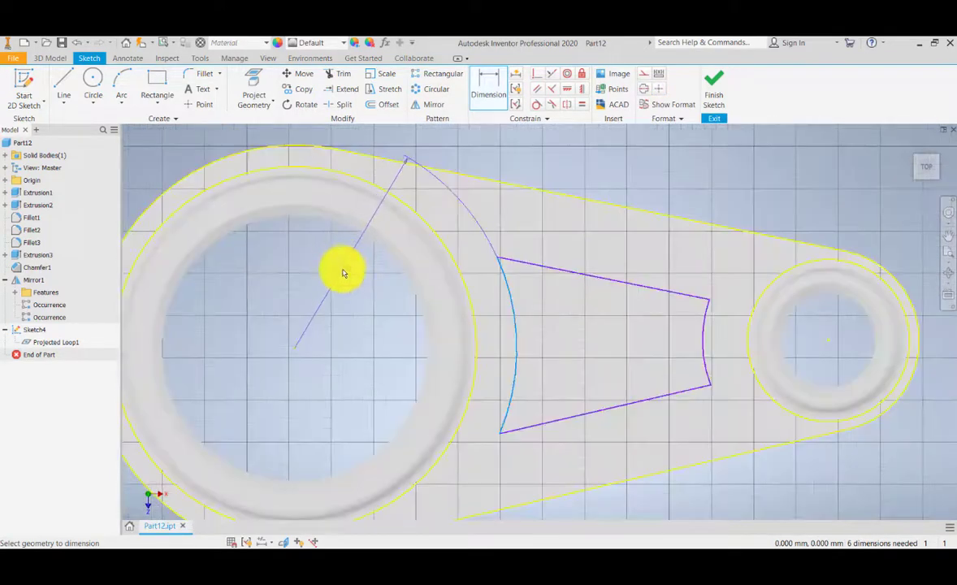
click(343, 273)
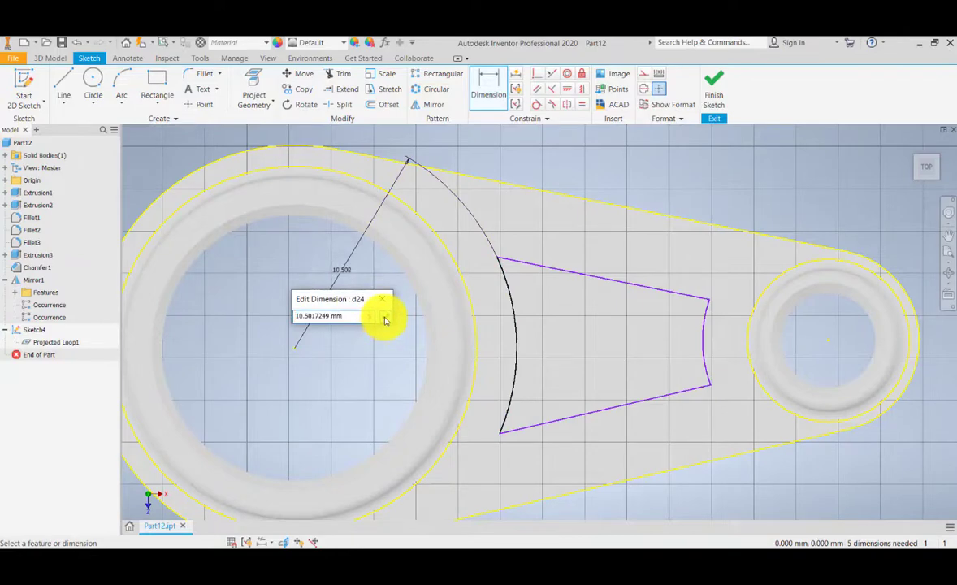
click(385, 319)
Step: Dimension the radius of the cutout's arc next to the small boss
scroll(556, 316, down, 1)
scroll(597, 323, up, 1)
click(597, 320)
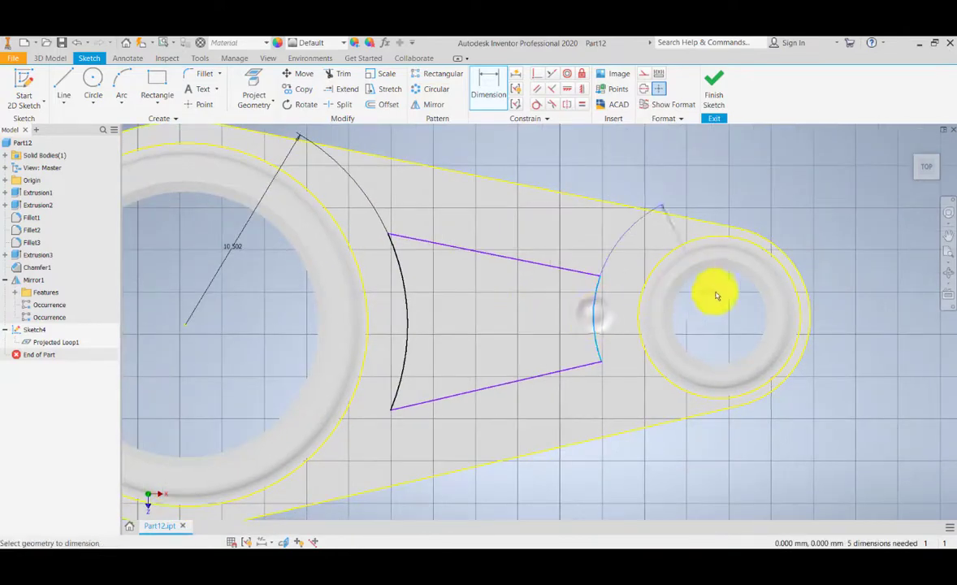
click(717, 301)
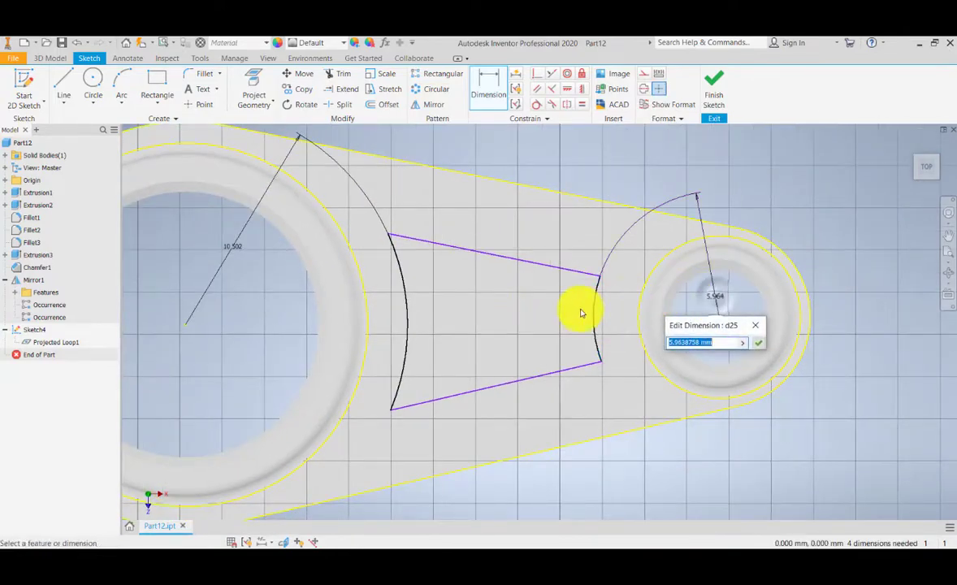
click(760, 341)
Step: Dimension the length of the cutout's upper line
mouse_move(615, 325)
middle_down()
mouse_move(649, 305)
mouse_move(600, 365)
middle_up()
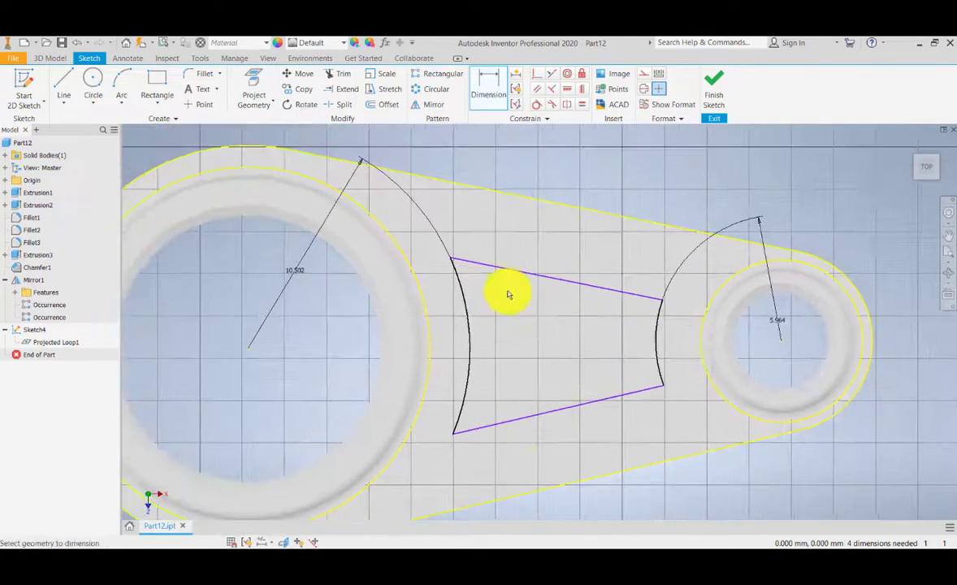
mouse_move(520, 313)
middle_down()
mouse_move(512, 289)
mouse_move(506, 298)
middle_up()
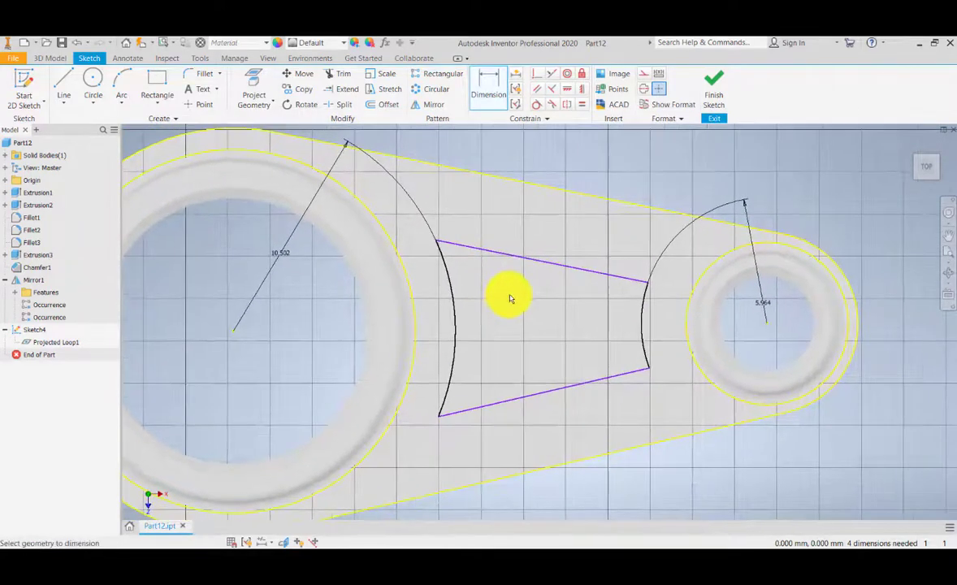
click(534, 259)
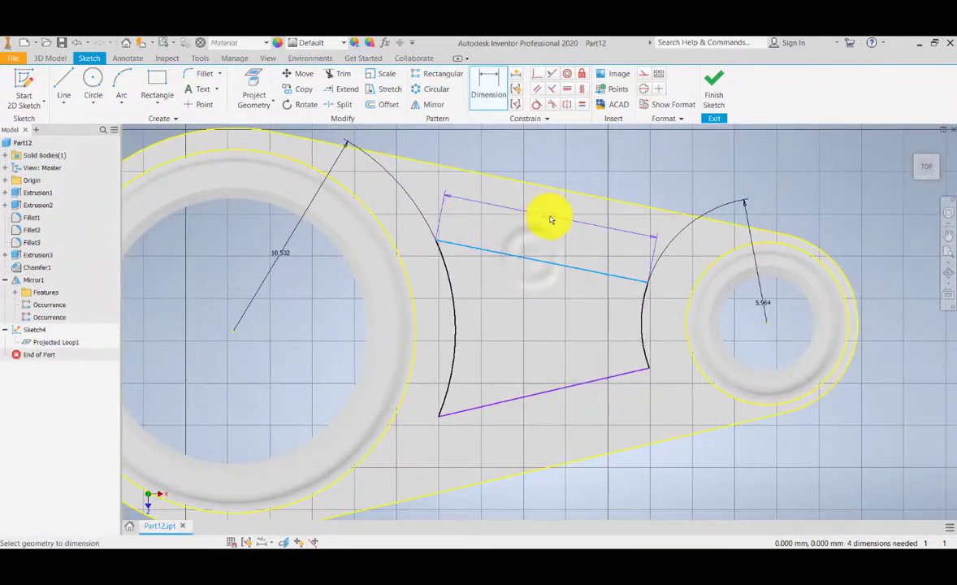
click(555, 213)
click(605, 257)
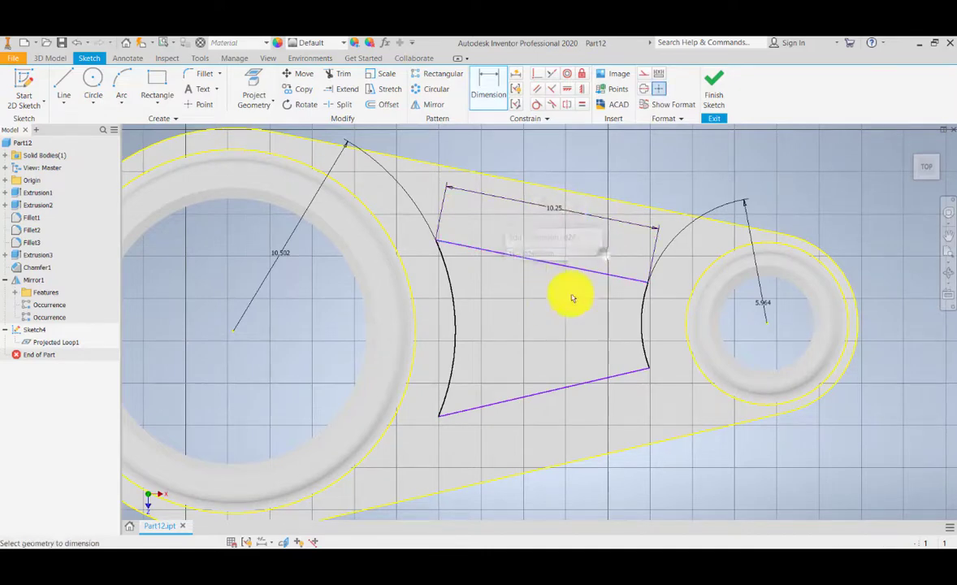
Step: Dimension the length of the cutout's lower line
middle_drag(569, 295, 523, 259)
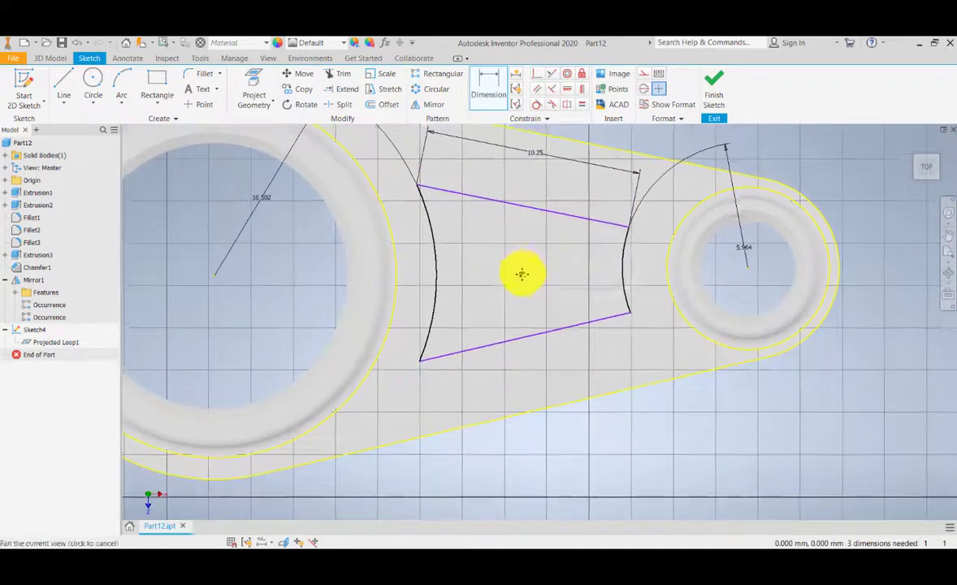
click(545, 334)
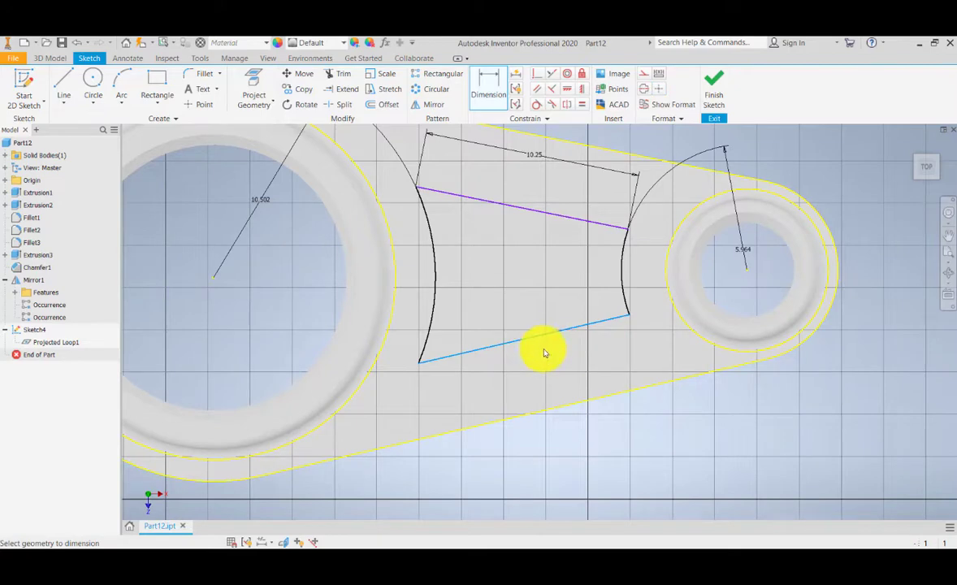
click(566, 385)
click(608, 432)
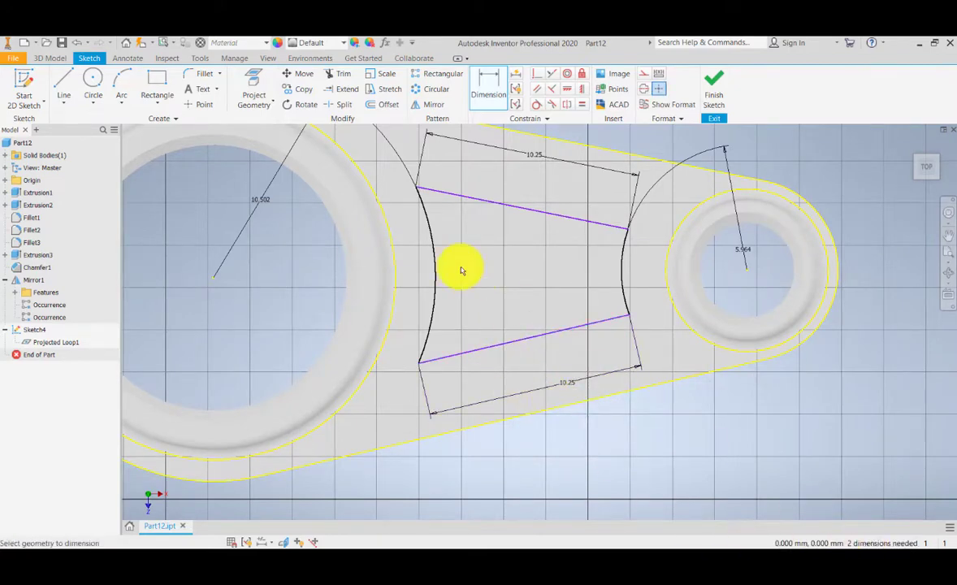
Step: Dimension the horizontal distance from the large boss's centre to the cutout's upper-left corner, then exit Dimension
middle_drag(461, 270, 583, 313)
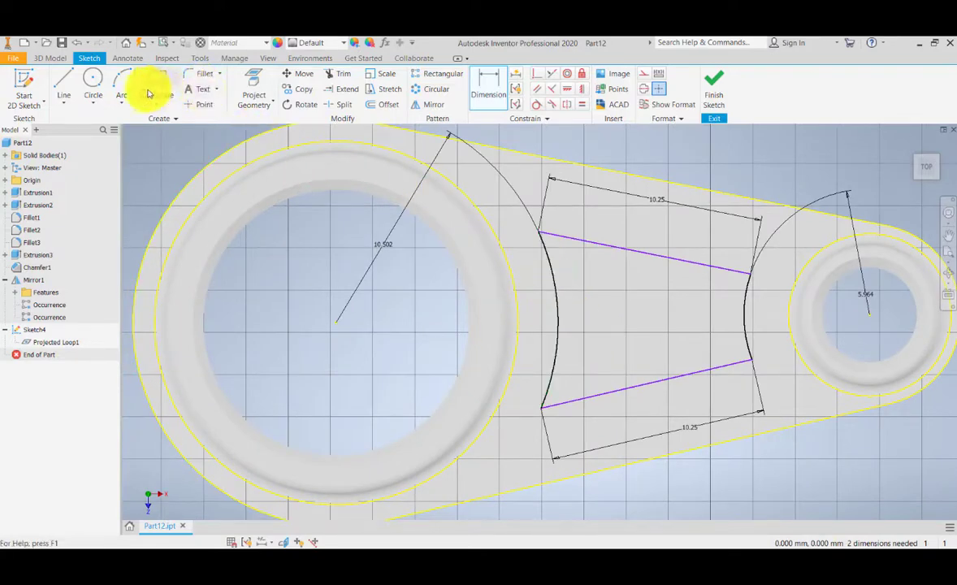
click(484, 88)
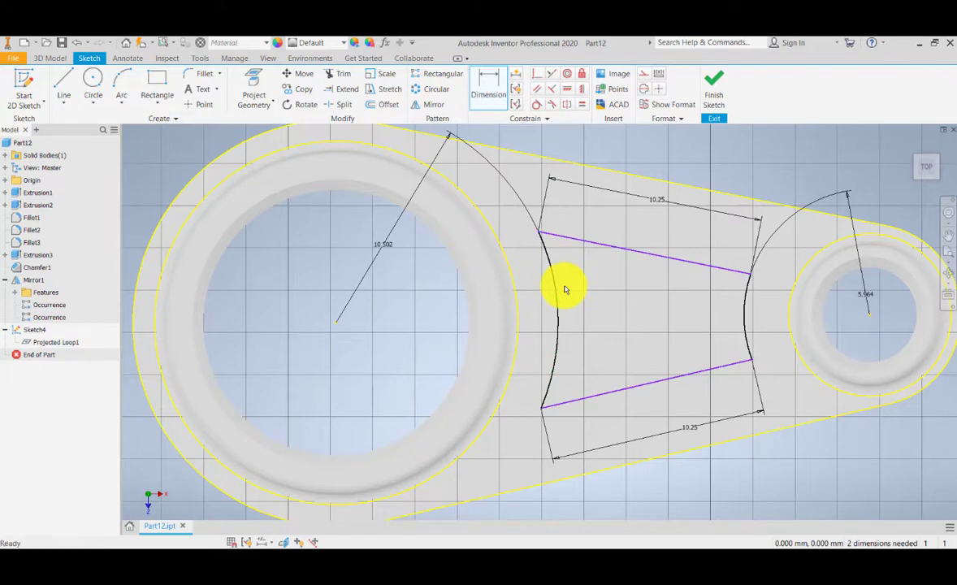
mouse_move(554, 273)
mouse_down()
mouse_move(569, 299)
mouse_move(564, 269)
mouse_move(593, 325)
mouse_move(579, 299)
mouse_move(579, 271)
mouse_move(584, 313)
mouse_move(580, 252)
mouse_move(594, 313)
mouse_move(590, 264)
mouse_move(603, 245)
mouse_move(595, 281)
mouse_move(605, 232)
mouse_up()
click(77, 44)
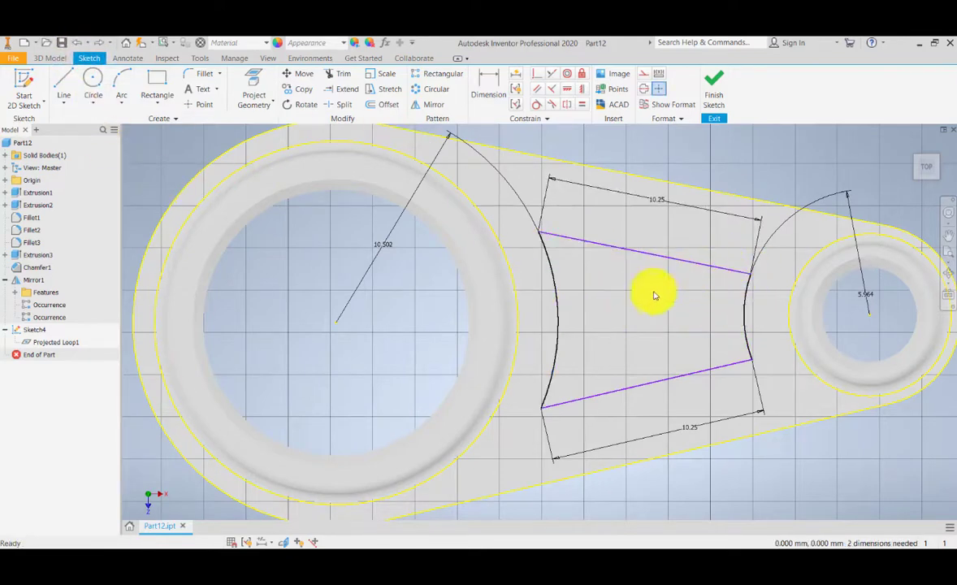
click(489, 85)
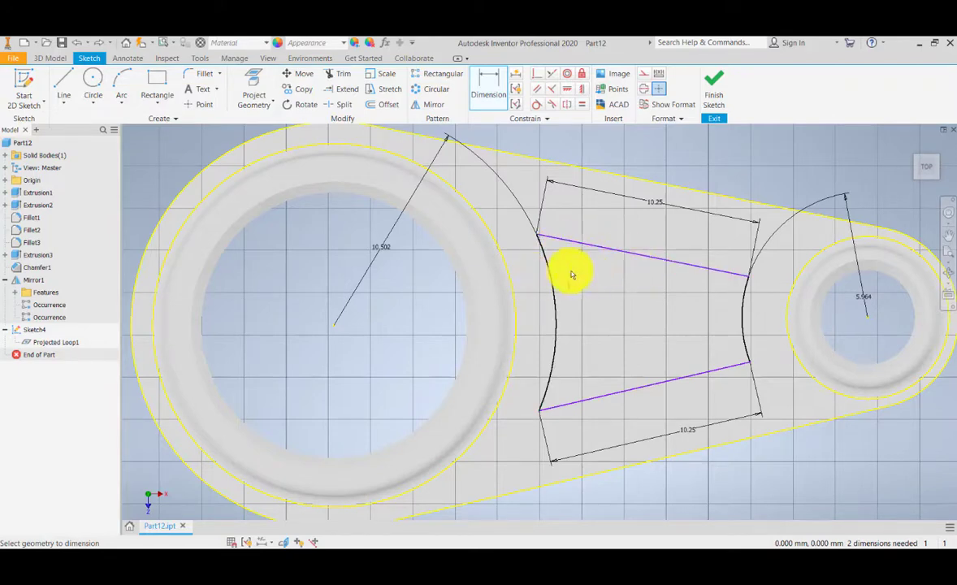
middle_drag(572, 272, 587, 266)
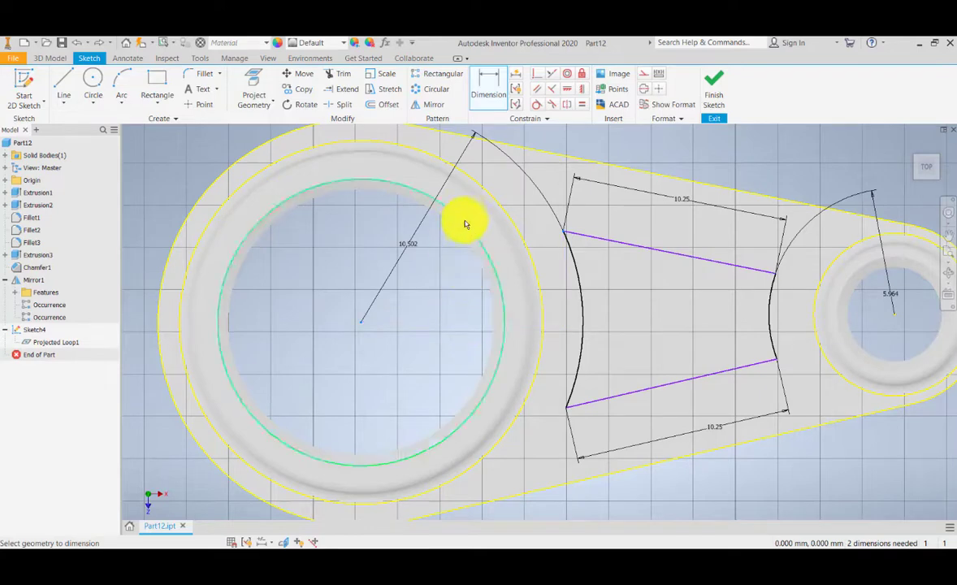
click(483, 174)
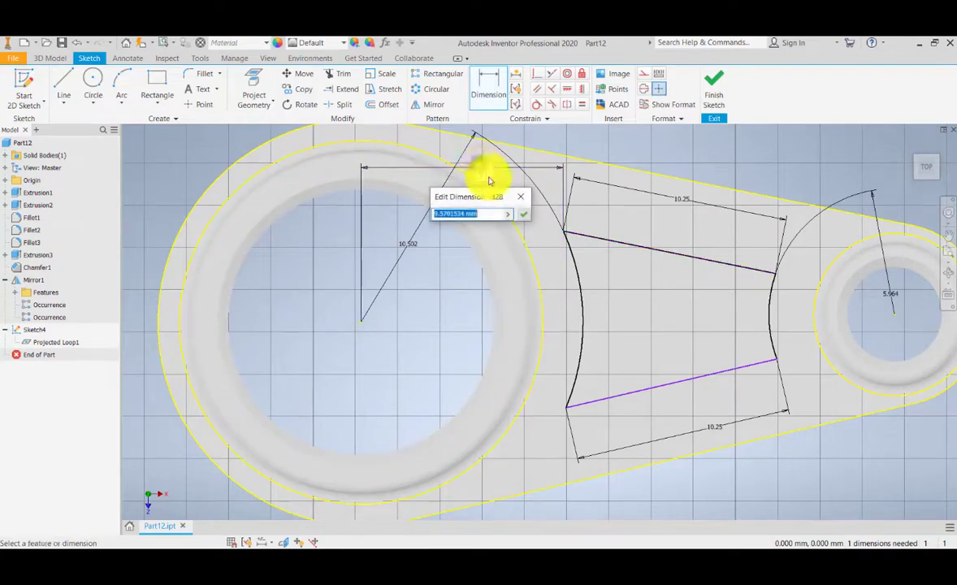
click(521, 207)
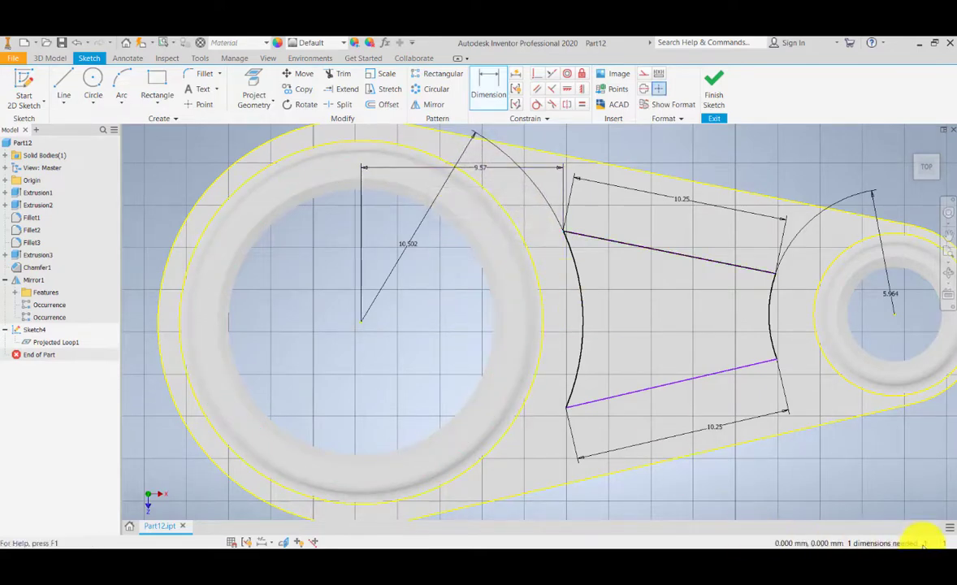
mouse_move(611, 325)
middle_down()
mouse_move(615, 315)
mouse_move(468, 352)
middle_up()
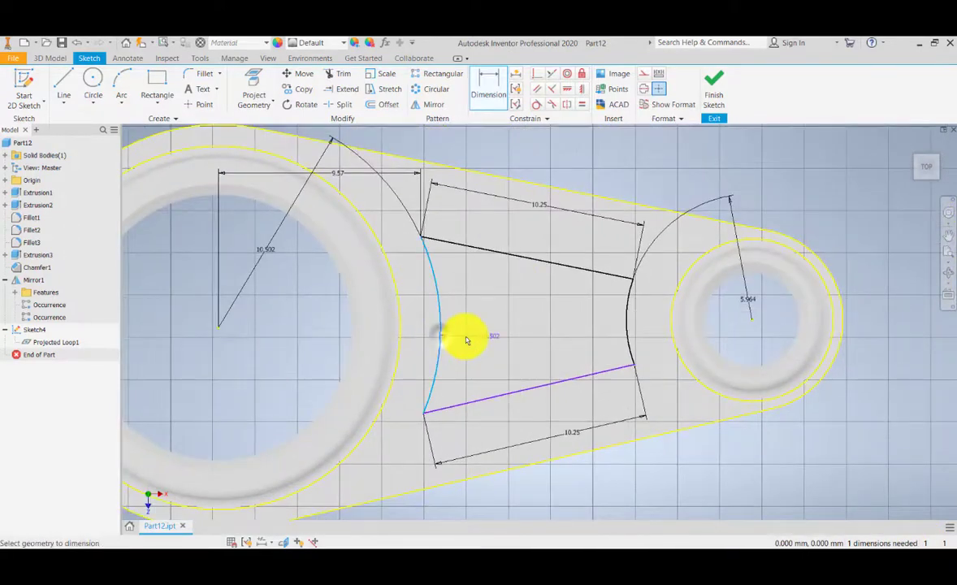
key(Escape)
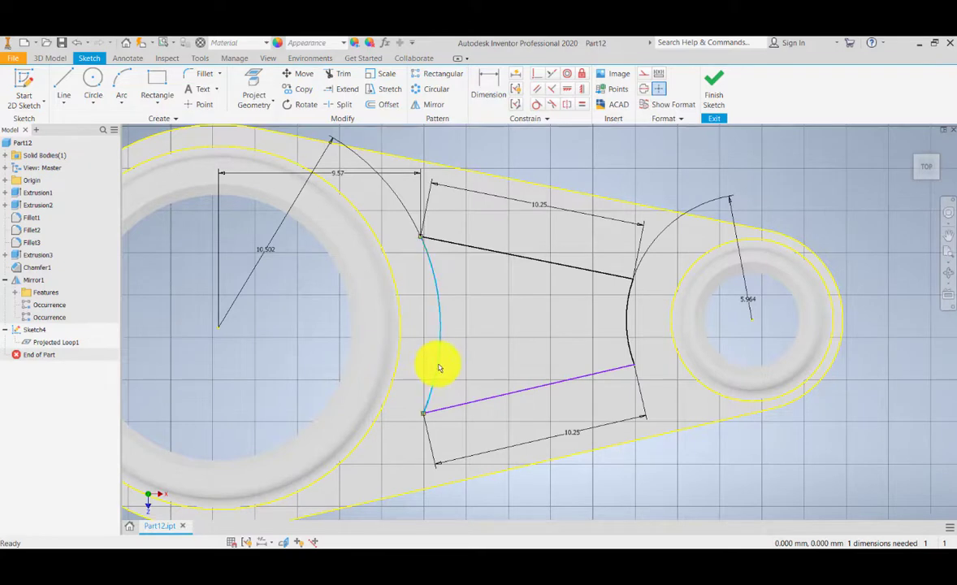
Step: Drag the cutout's left arc to test its movement, then undo the drag
mouse_move(439, 368)
mouse_down()
mouse_move(509, 348)
mouse_move(421, 380)
mouse_move(516, 360)
mouse_up()
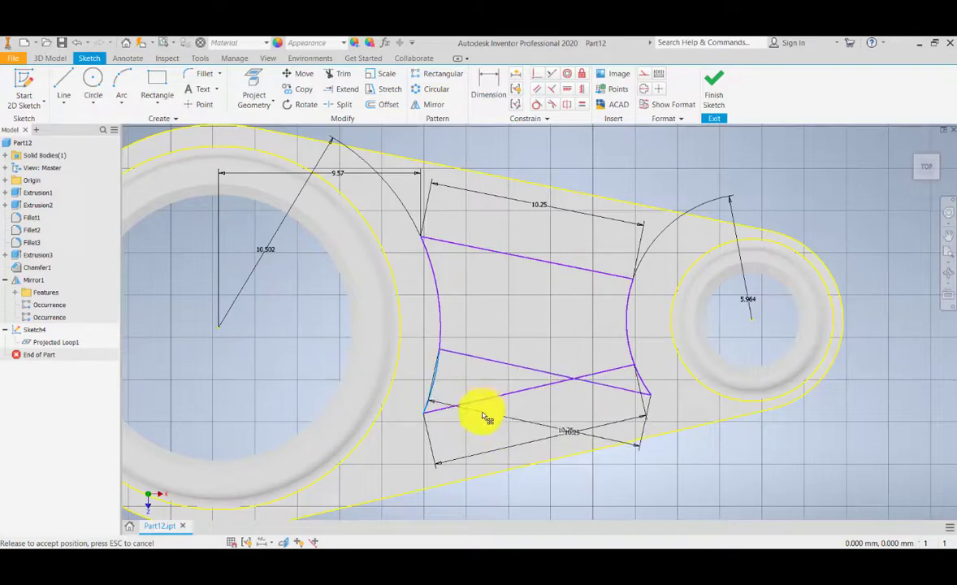
drag(482, 495, 482, 495)
middle_drag(466, 381, 505, 356)
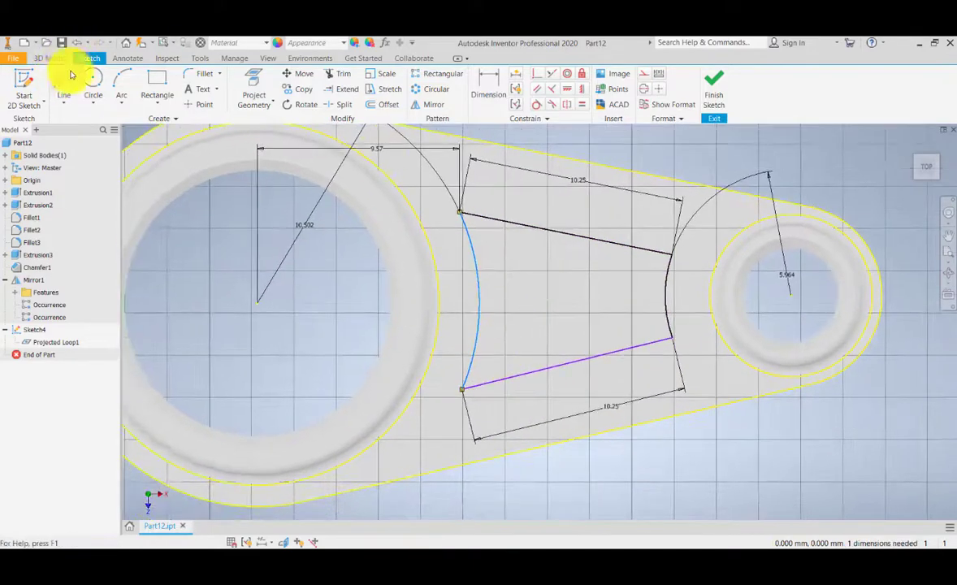
click(80, 46)
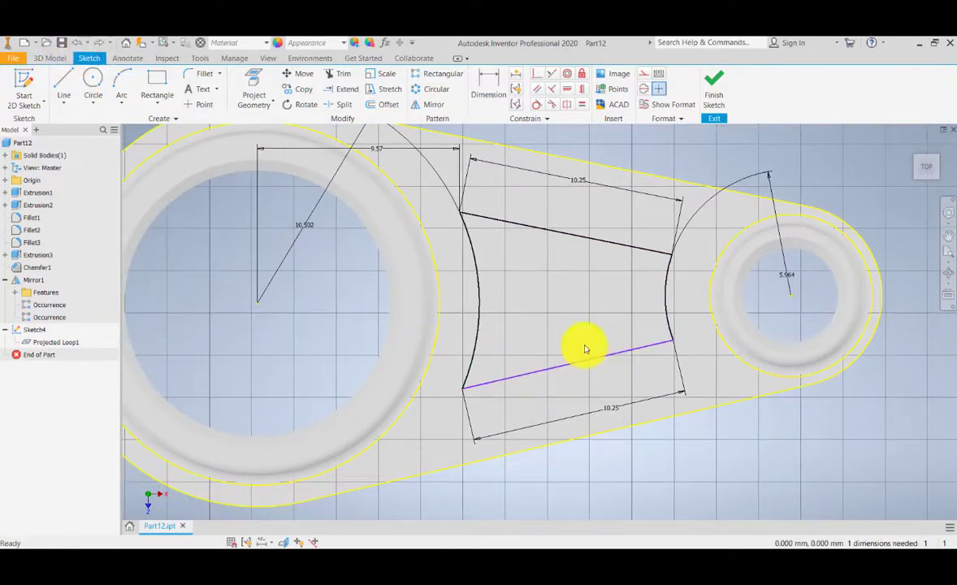
mouse_move(565, 338)
middle_down()
mouse_move(608, 316)
mouse_move(592, 338)
mouse_move(638, 310)
middle_up()
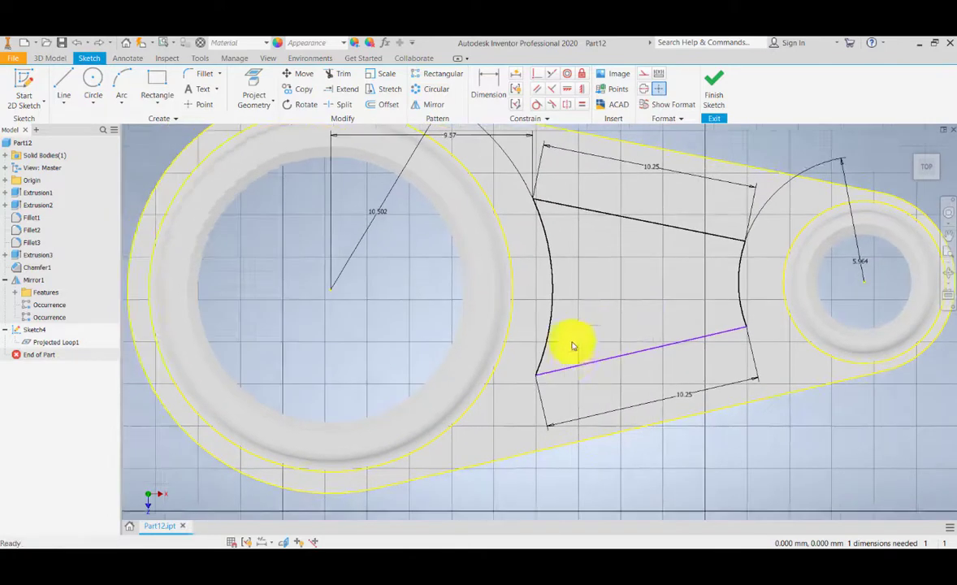
middle_drag(585, 267, 577, 275)
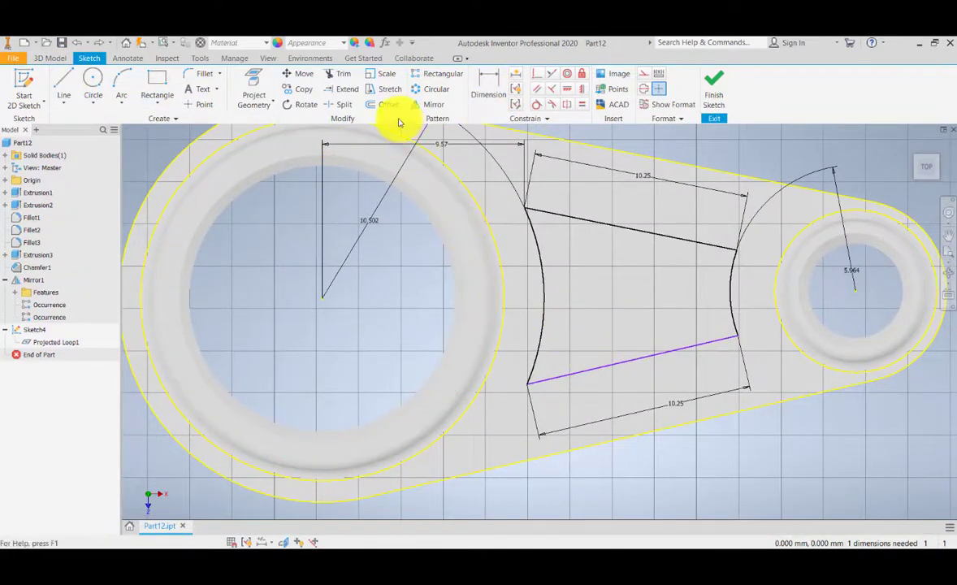
Step: Dimension the horizontal distance from the large boss's centre to the cutout's lower-left corner
click(489, 81)
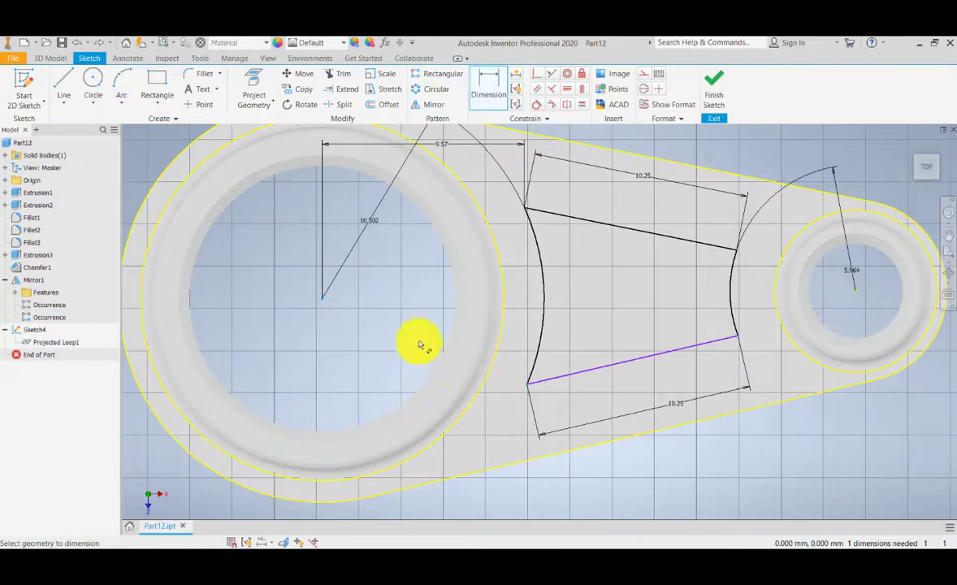
click(437, 406)
click(434, 398)
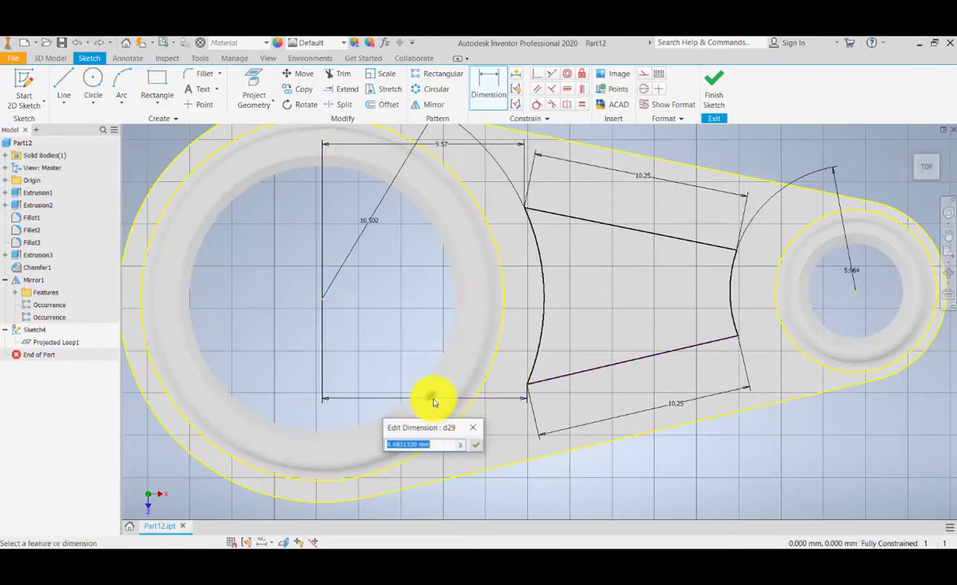
click(476, 446)
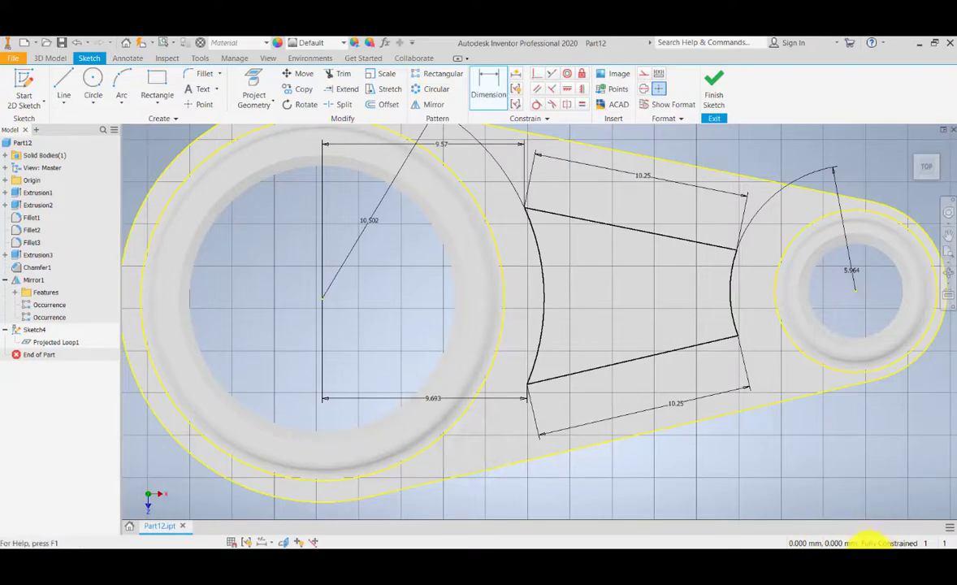
Step: Finish the cutout sketch
scroll(626, 346, down, 4)
scroll(631, 348, up, 5)
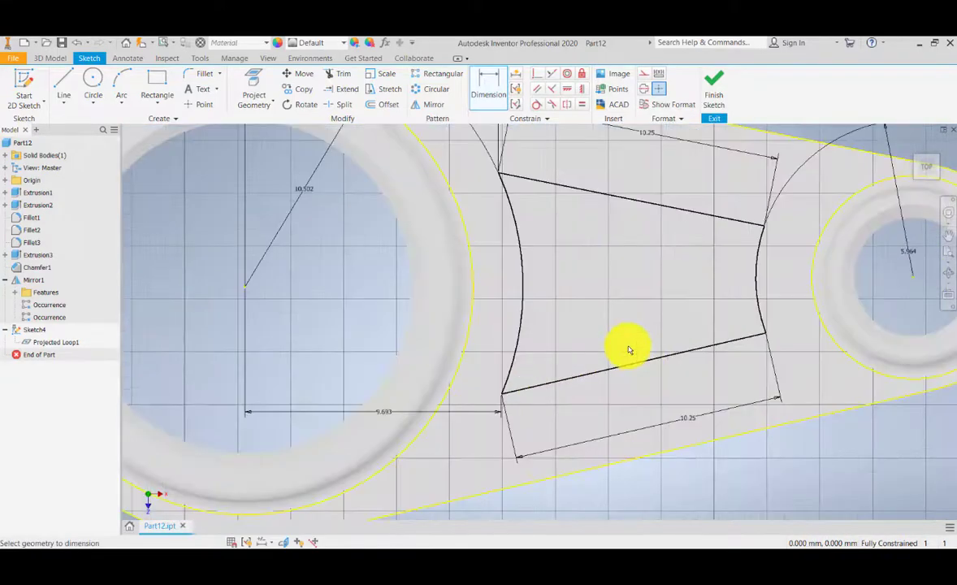
scroll(628, 349, down, 4)
middle_drag(628, 350, 615, 363)
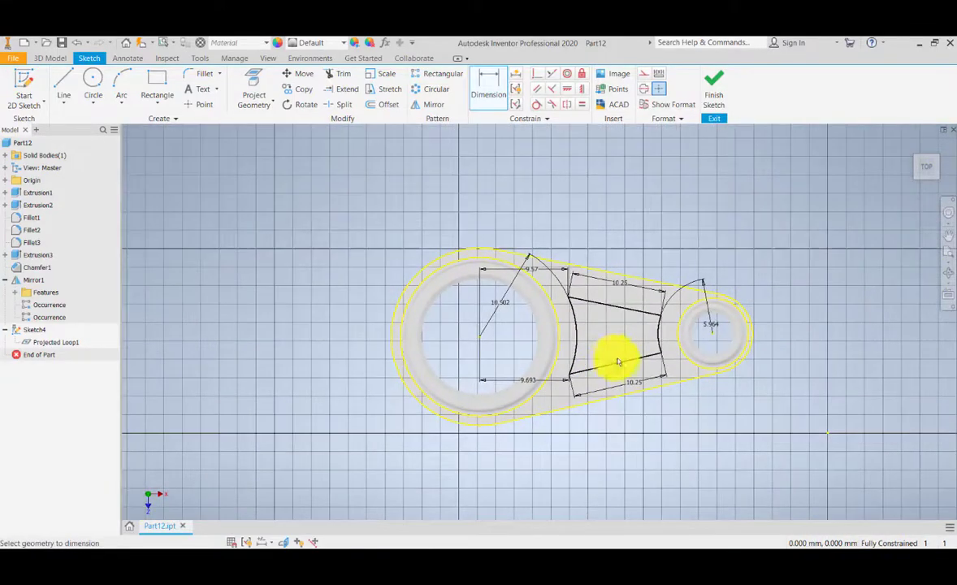
click(713, 102)
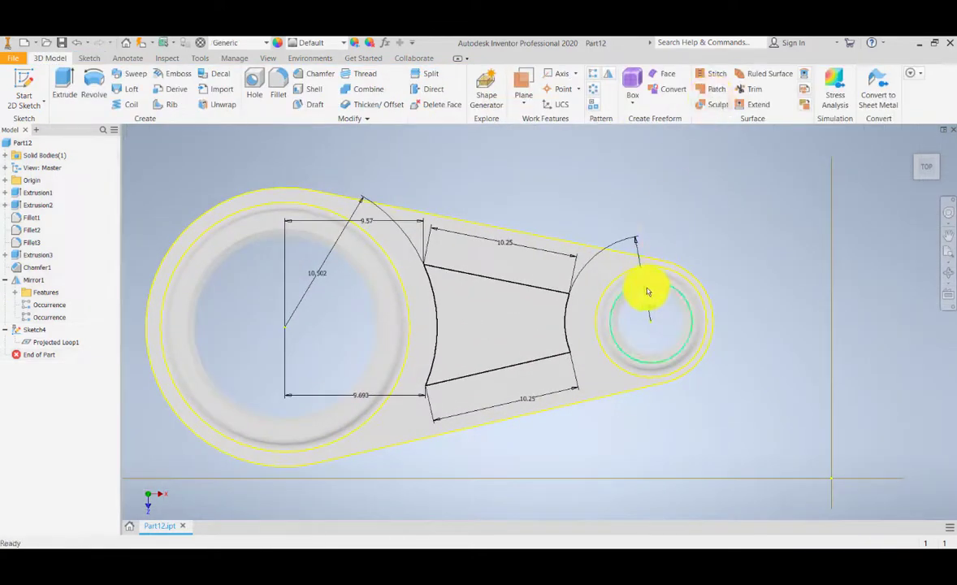
Step: Extrude the cutout profile 3 mm into the top face as a cut
click(911, 149)
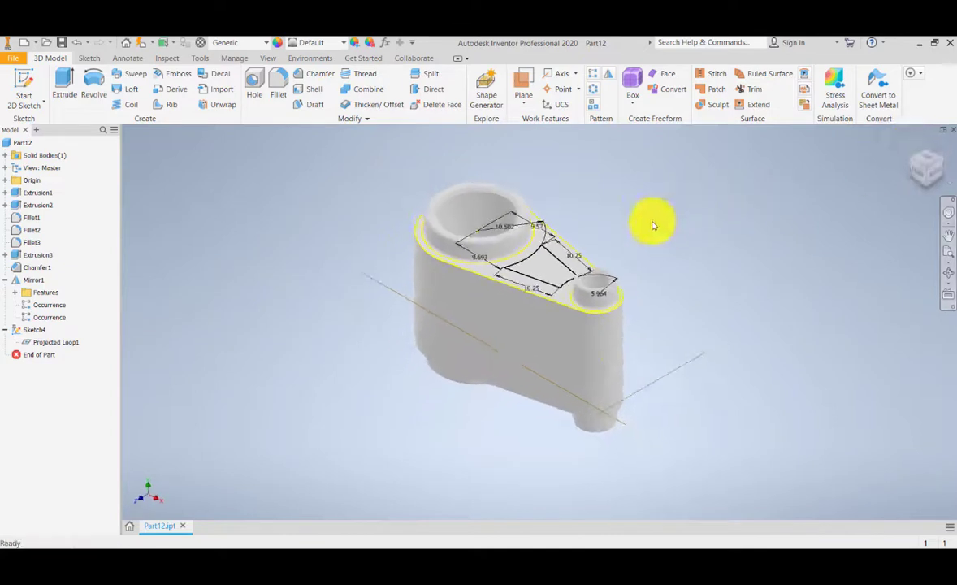
scroll(510, 323, up, 3)
scroll(517, 318, down, 4)
scroll(517, 318, down, 4)
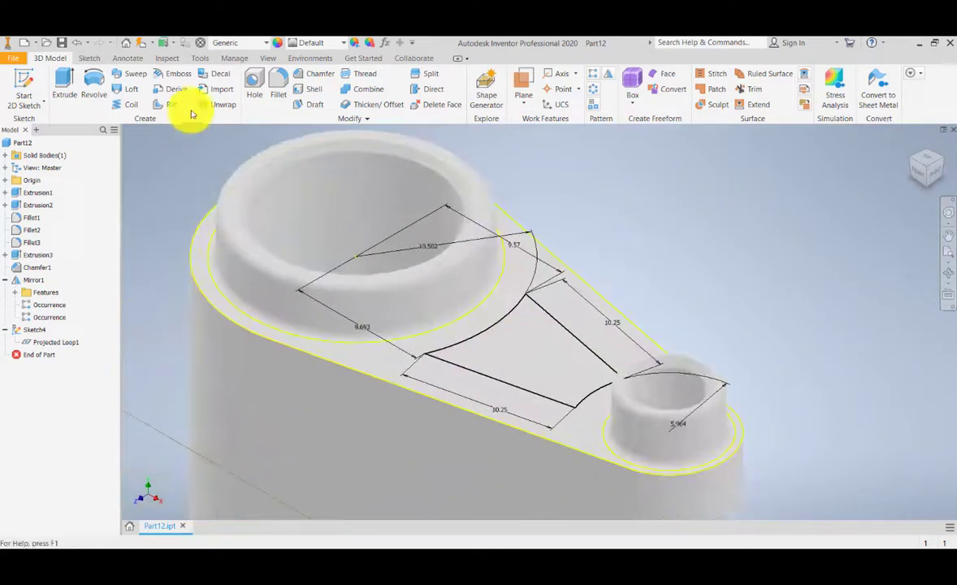
click(66, 77)
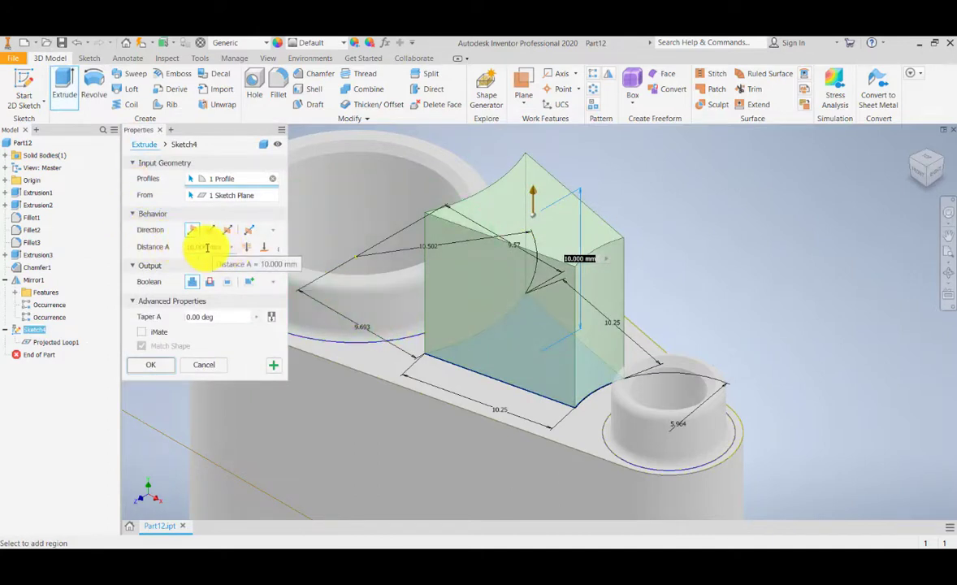
drag(221, 247, 185, 252)
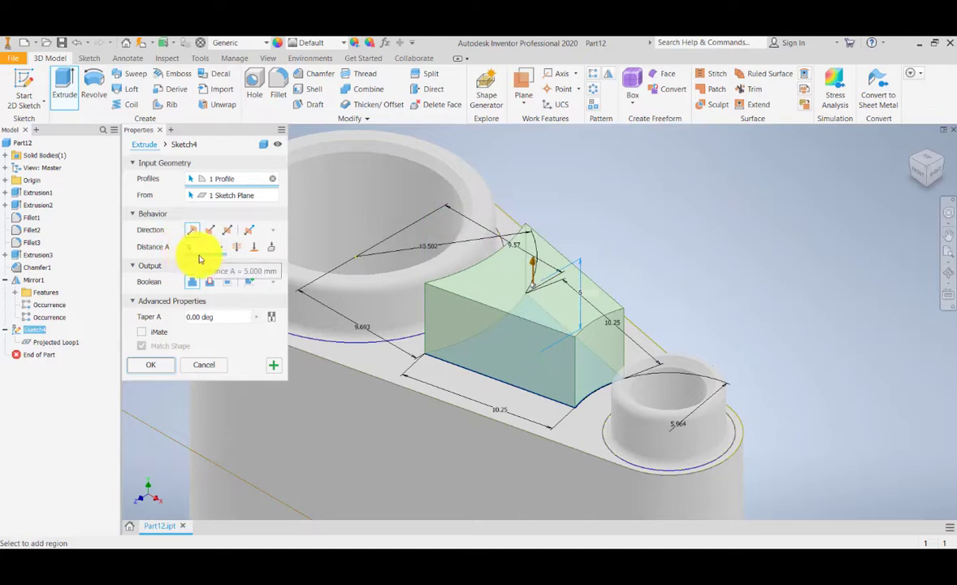
click(211, 233)
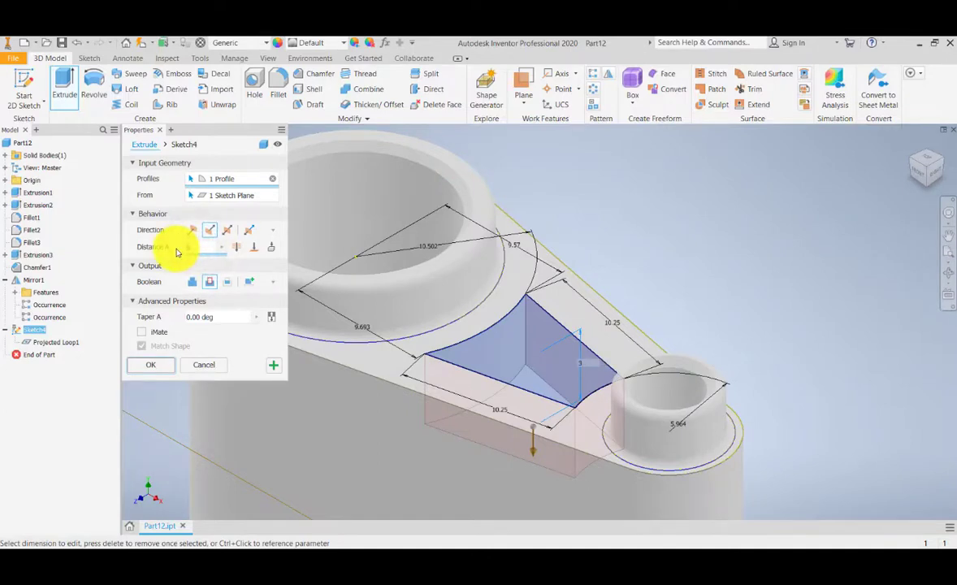
click(157, 368)
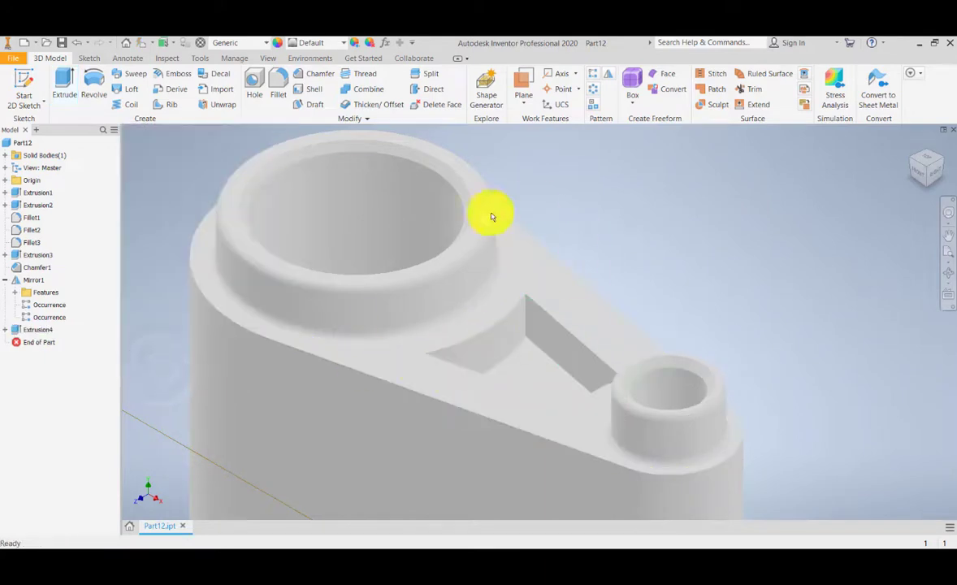
Step: Switch the visual style to Shaded with Edges
middle_drag(526, 341, 504, 280)
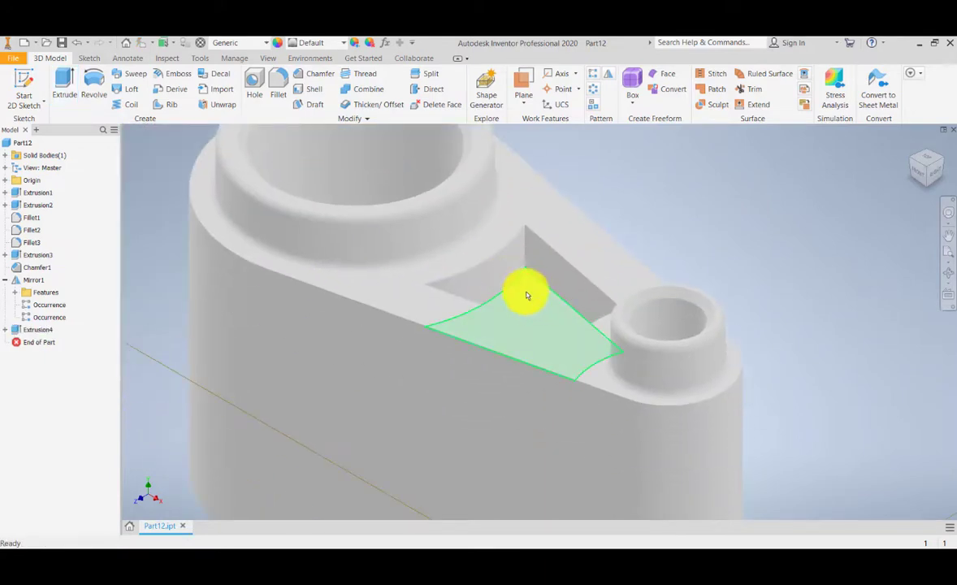
click(267, 58)
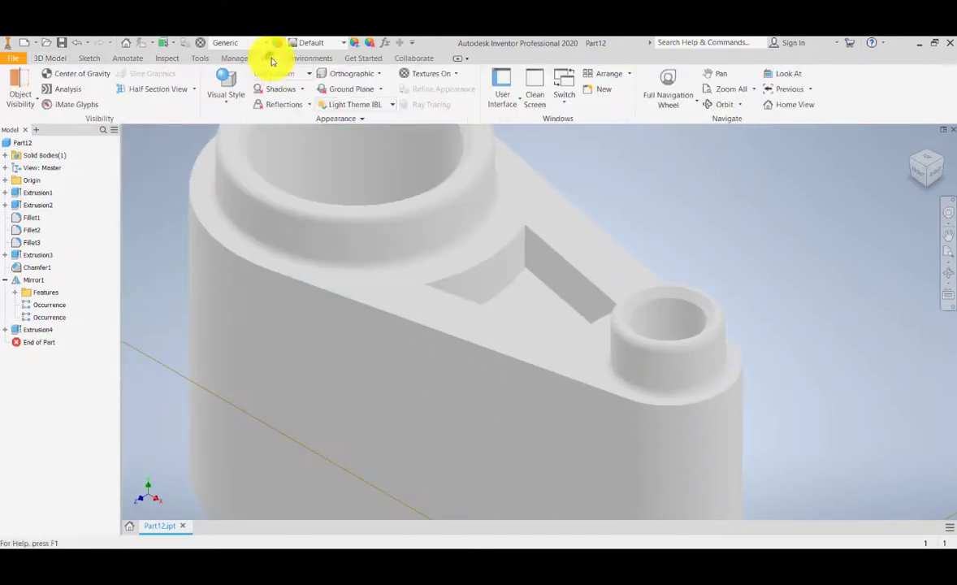
click(230, 102)
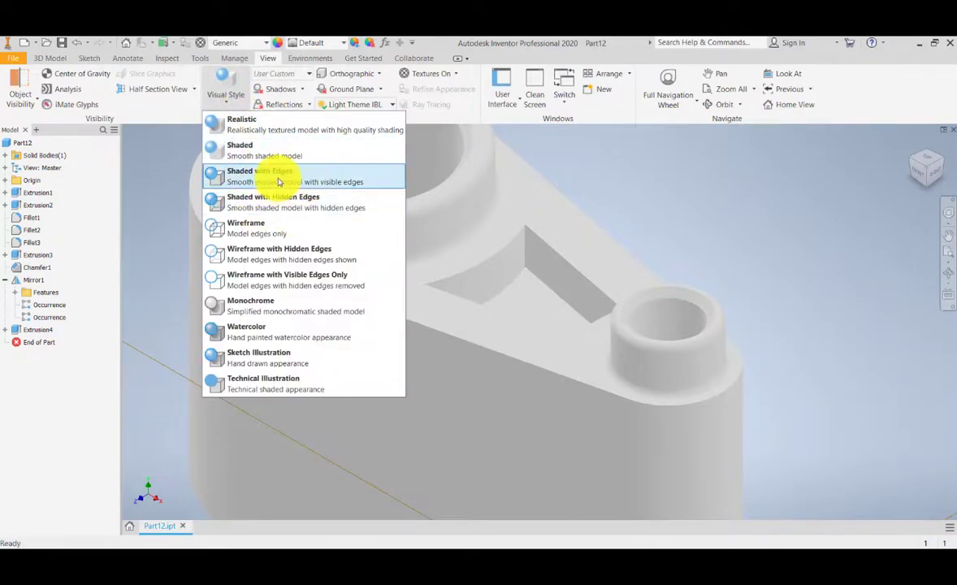
click(278, 181)
mouse_move(545, 258)
shift+middle_down()
mouse_move(512, 291)
mouse_move(512, 249)
mouse_move(567, 249)
mouse_move(609, 282)
mouse_move(558, 252)
mouse_move(533, 255)
mouse_move(534, 267)
mouse_move(551, 254)
mouse_move(522, 269)
shift+middle_up()
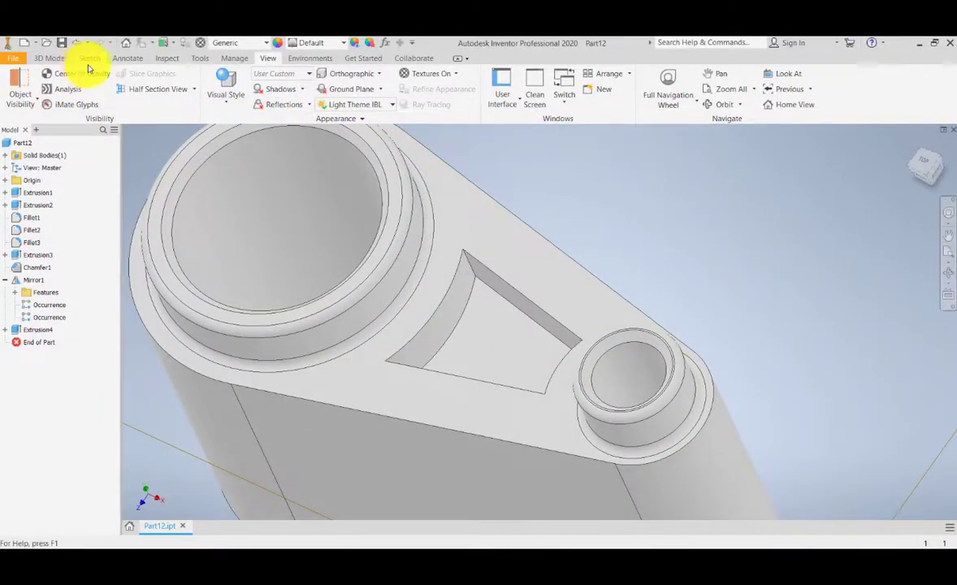
click(49, 57)
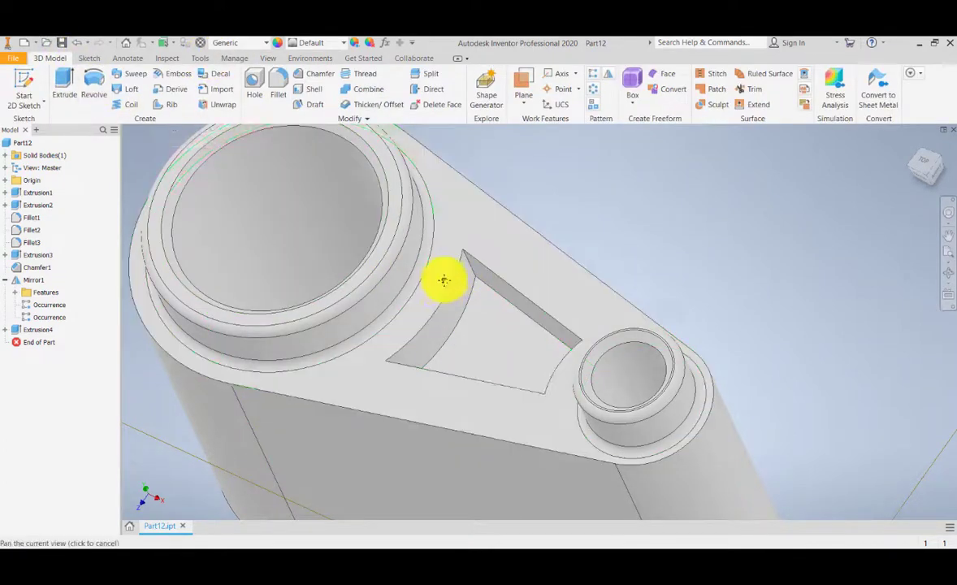
middle_drag(444, 280, 447, 254)
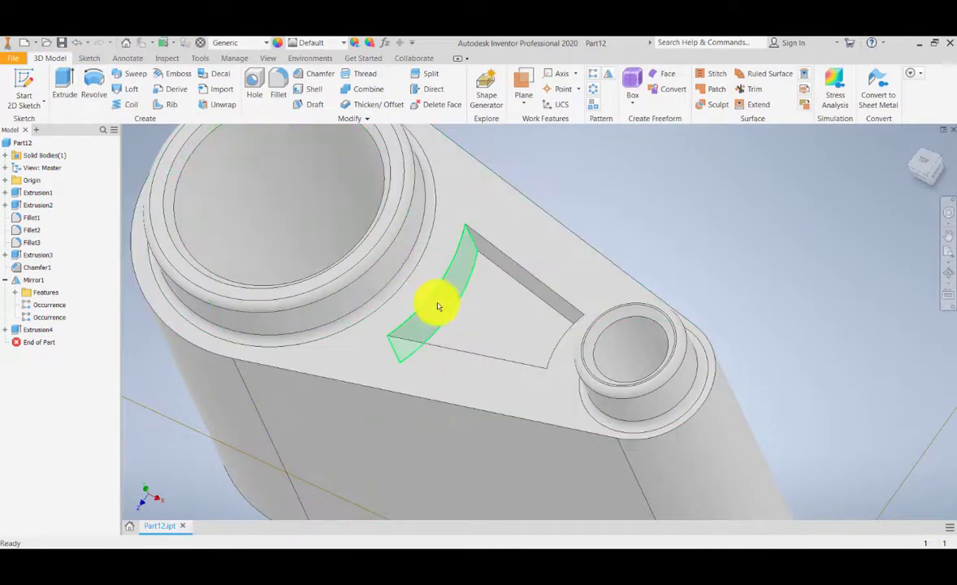
shift+middle_drag(438, 306, 475, 321)
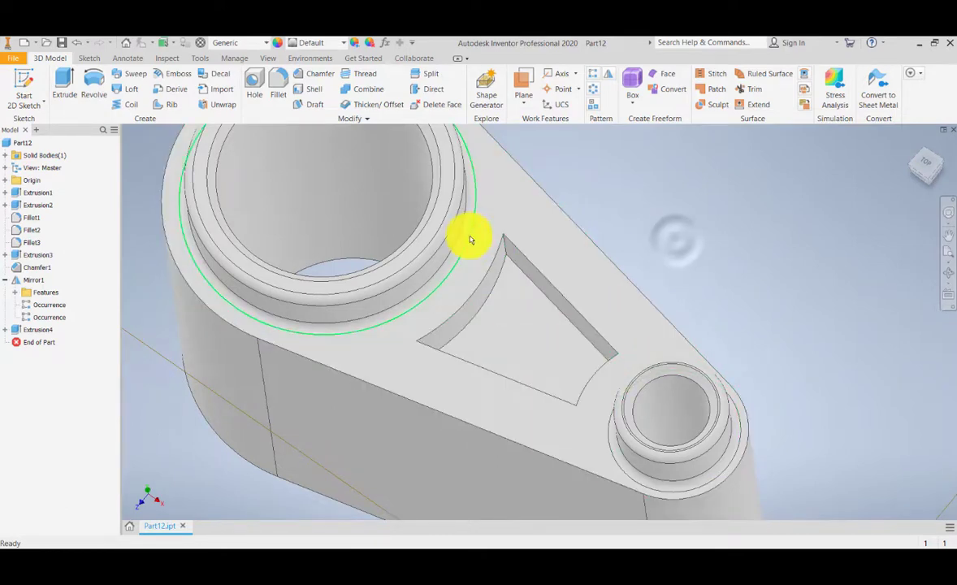
click(278, 88)
middle_drag(560, 233, 680, 248)
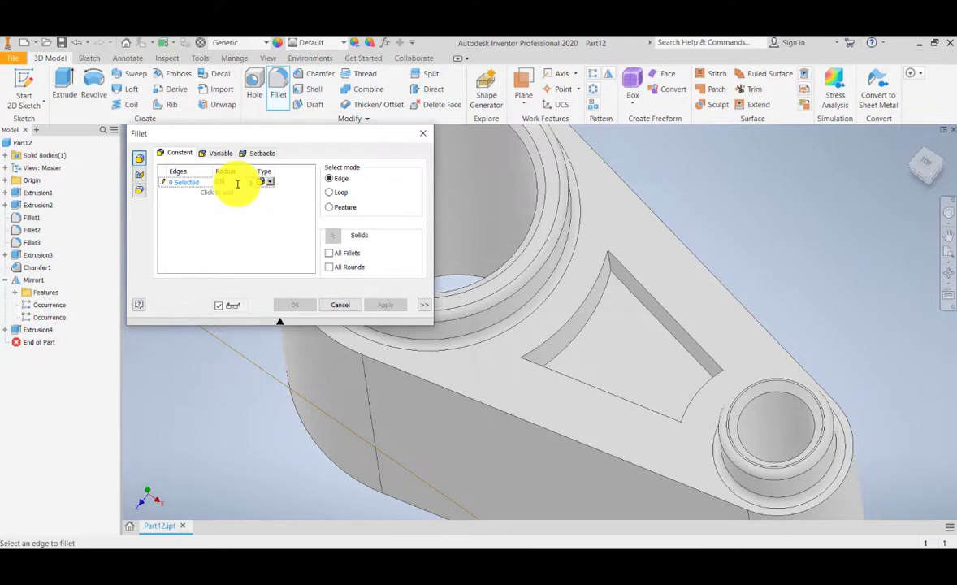
click(329, 192)
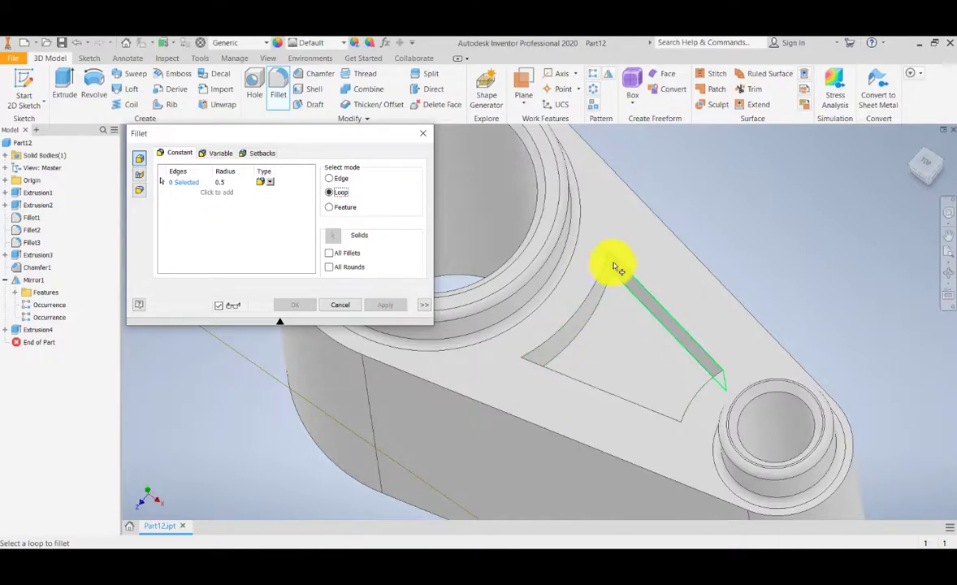
click(581, 307)
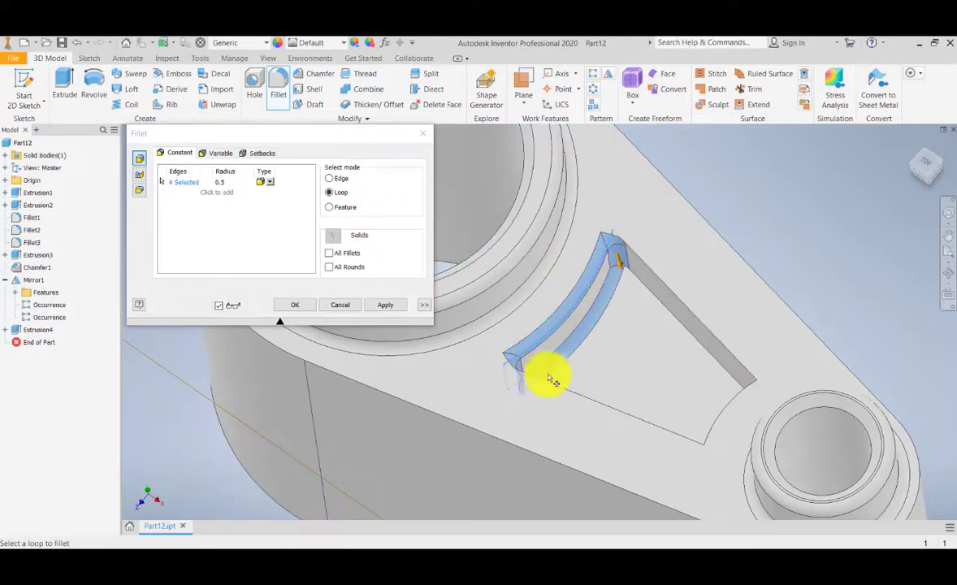
click(342, 305)
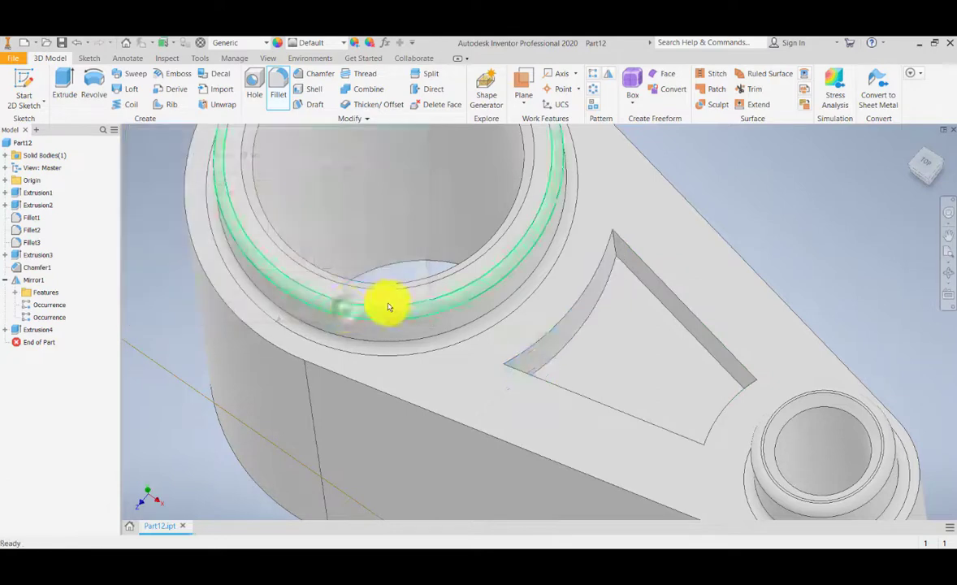
Step: Fillet the pocket's top edge loop with a 0.5 radius
click(278, 88)
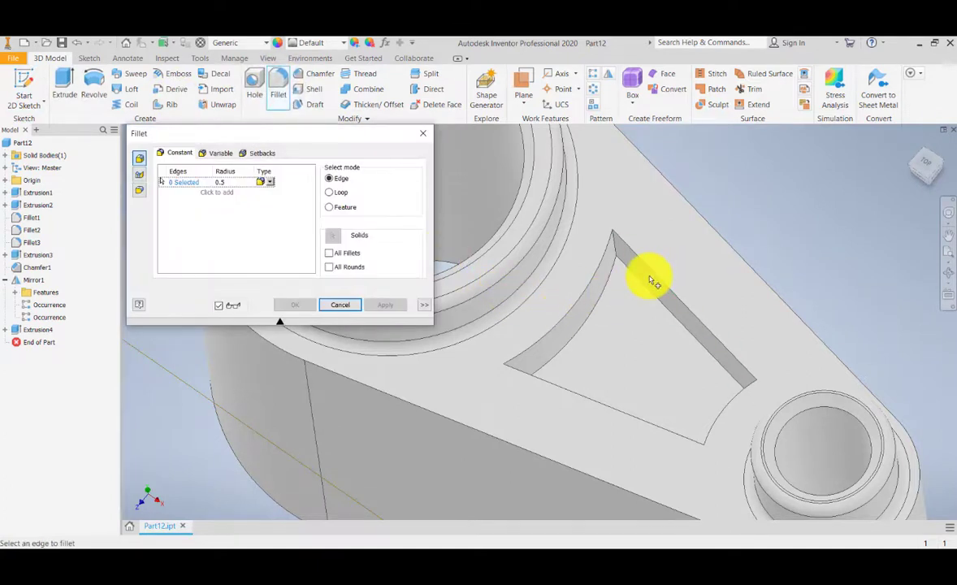
click(329, 193)
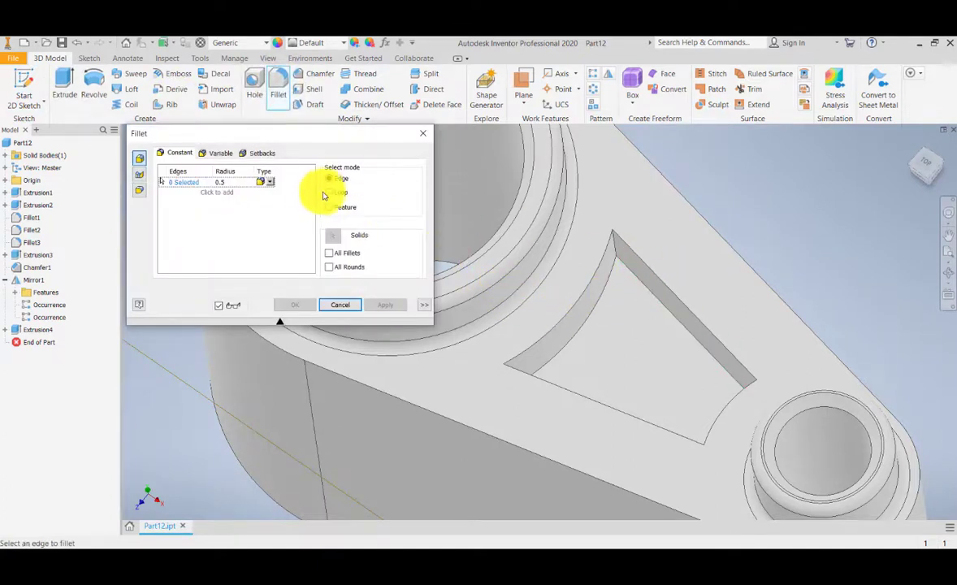
click(593, 294)
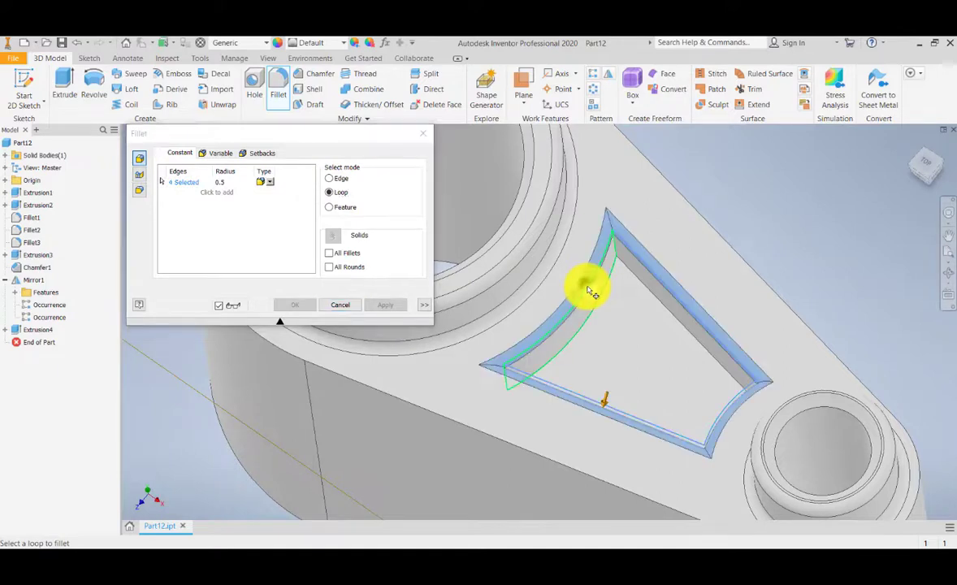
shift+middle_drag(568, 299, 555, 351)
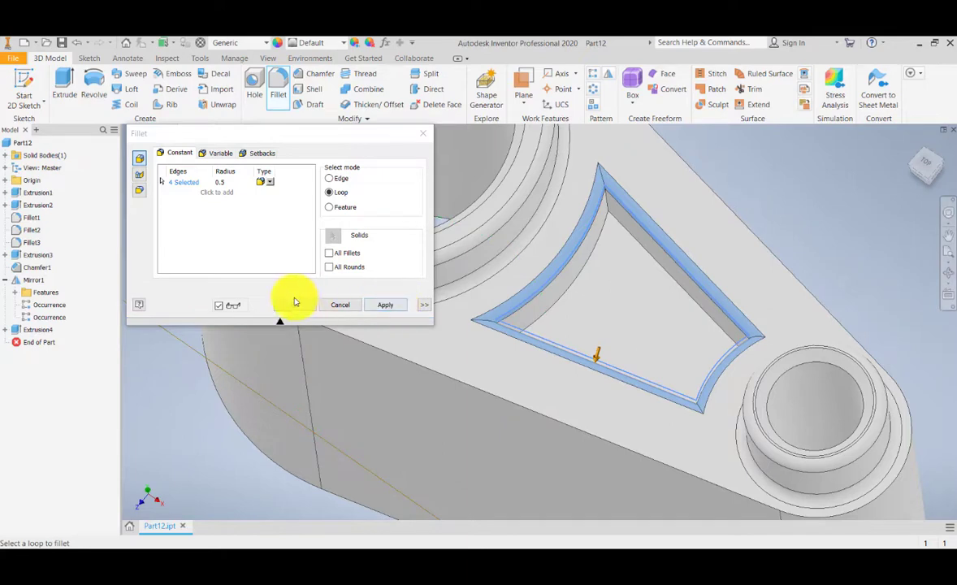
click(385, 305)
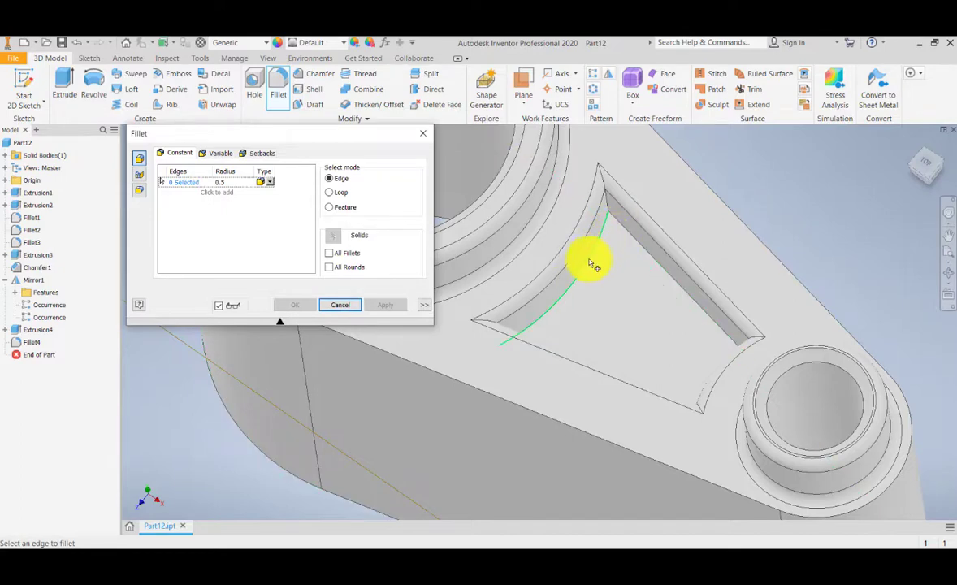
Step: Fillet the pocket's bottom edge loop with a 0.5 radius
scroll(537, 333, down, 2)
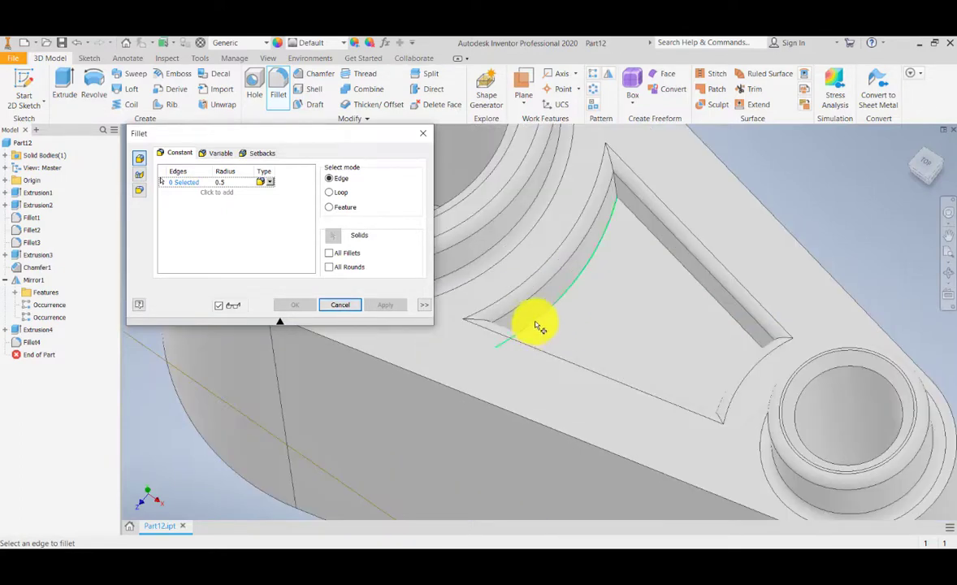
middle_drag(642, 234, 632, 245)
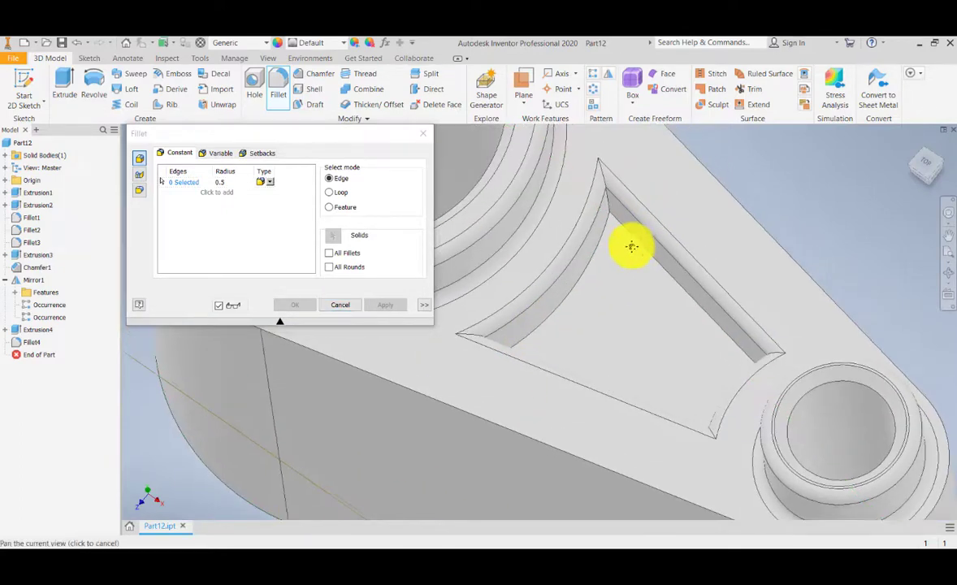
click(329, 193)
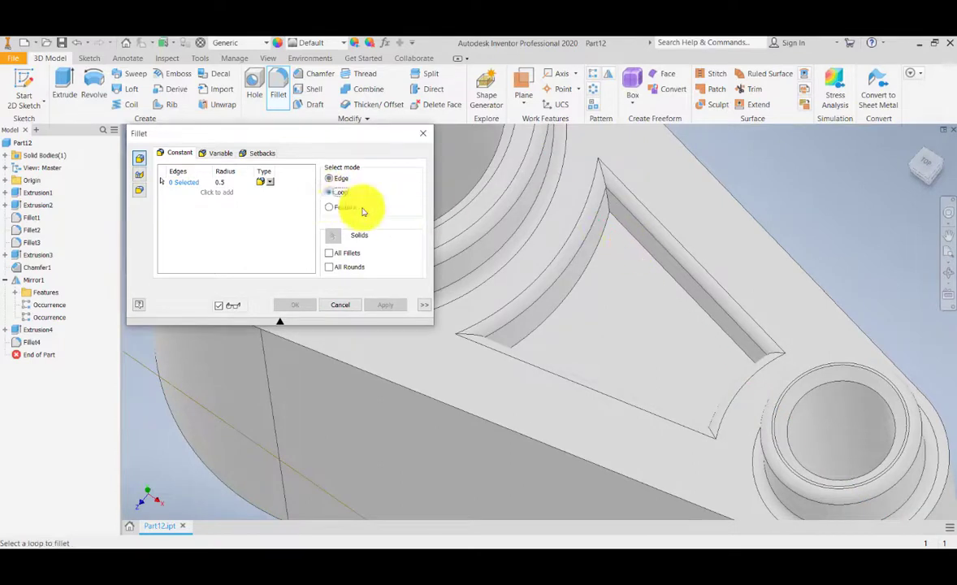
click(599, 258)
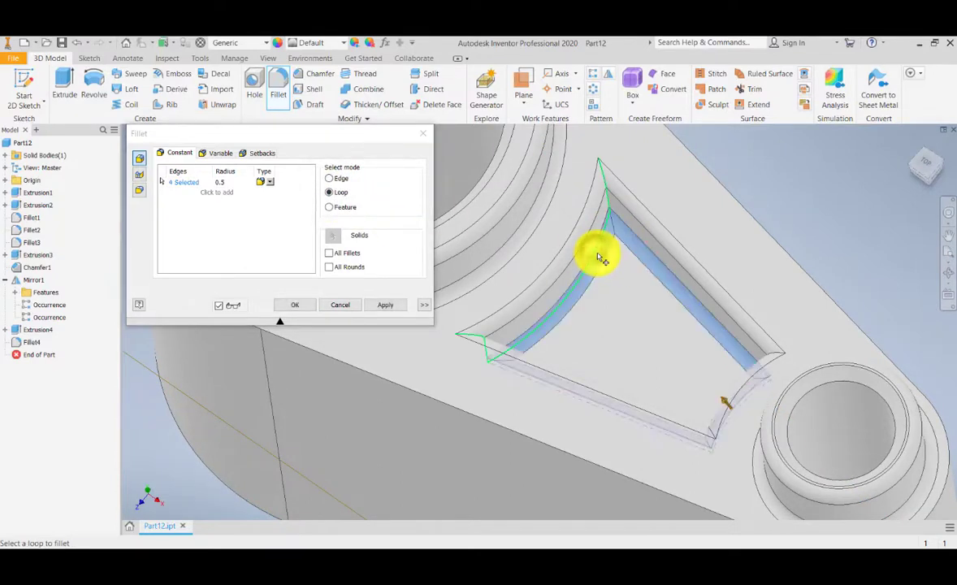
click(391, 307)
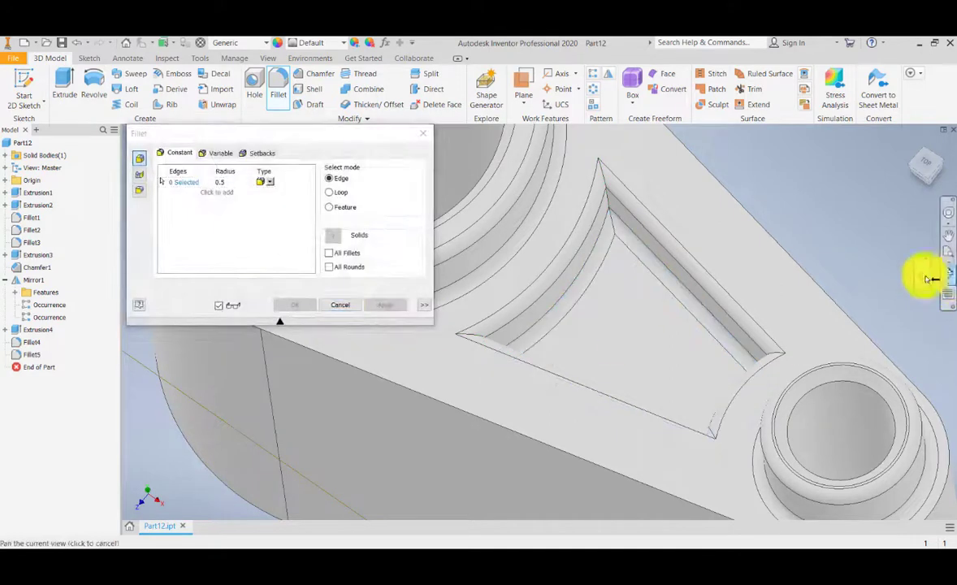
Step: Orbit around the part to inspect the filleted pocket
click(948, 273)
drag(622, 335, 561, 324)
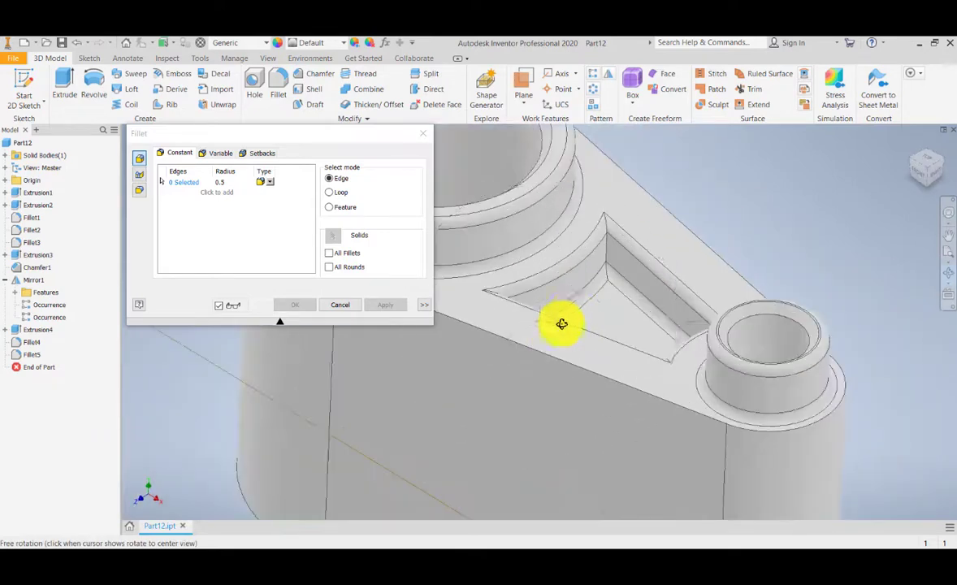
drag(598, 277, 592, 316)
scroll(592, 316, up, 3)
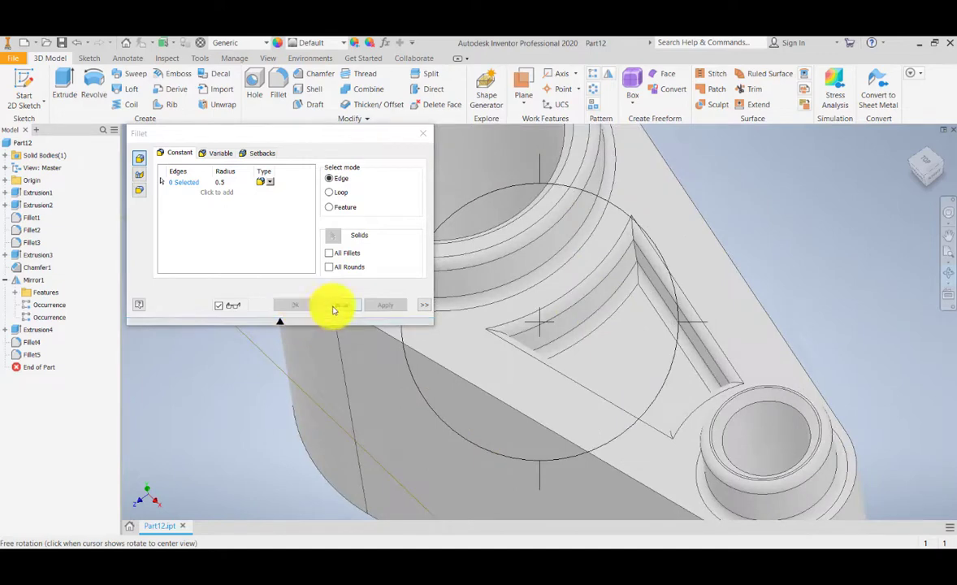
Step: Close the Fillet command and orbit around the part to inspect the pocket
click(422, 133)
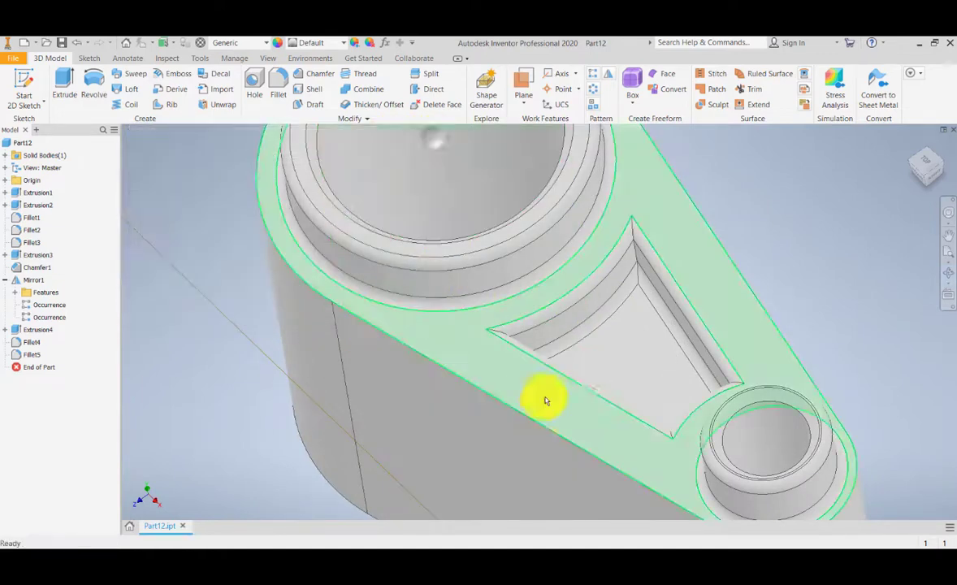
shift+middle_drag(567, 375, 494, 351)
middle_drag(554, 282, 538, 340)
shift+middle_drag(486, 388, 505, 365)
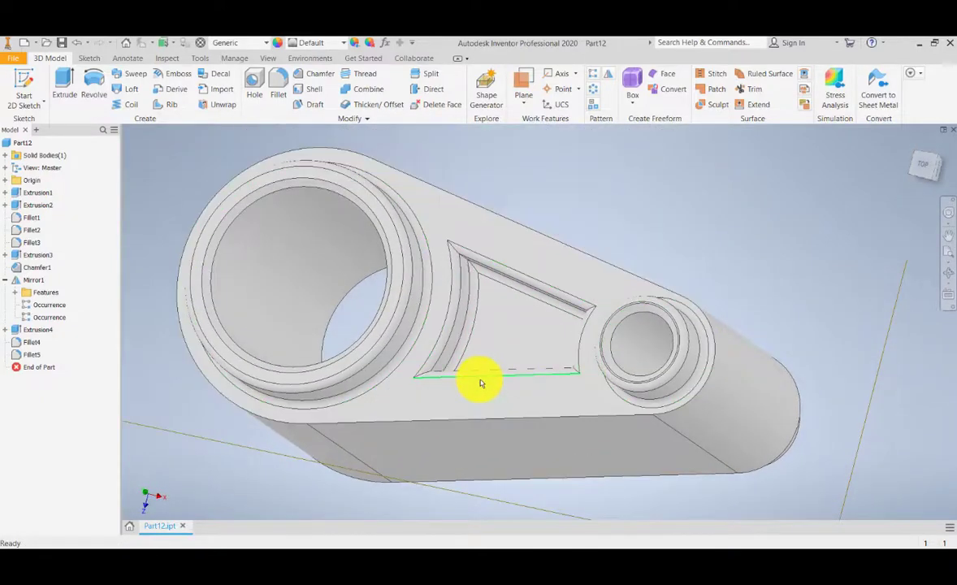
click(15, 59)
click(38, 191)
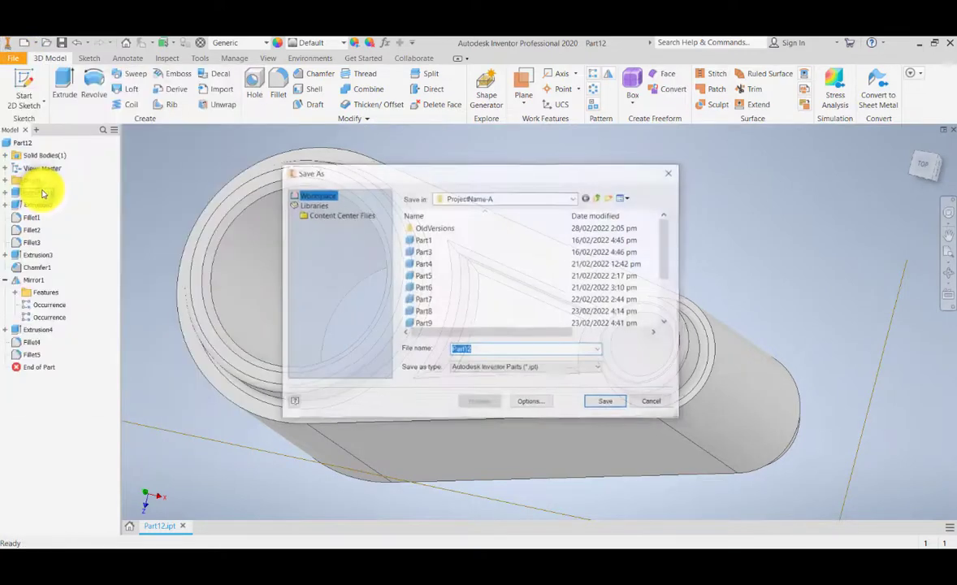
scroll(520, 300, down, 3)
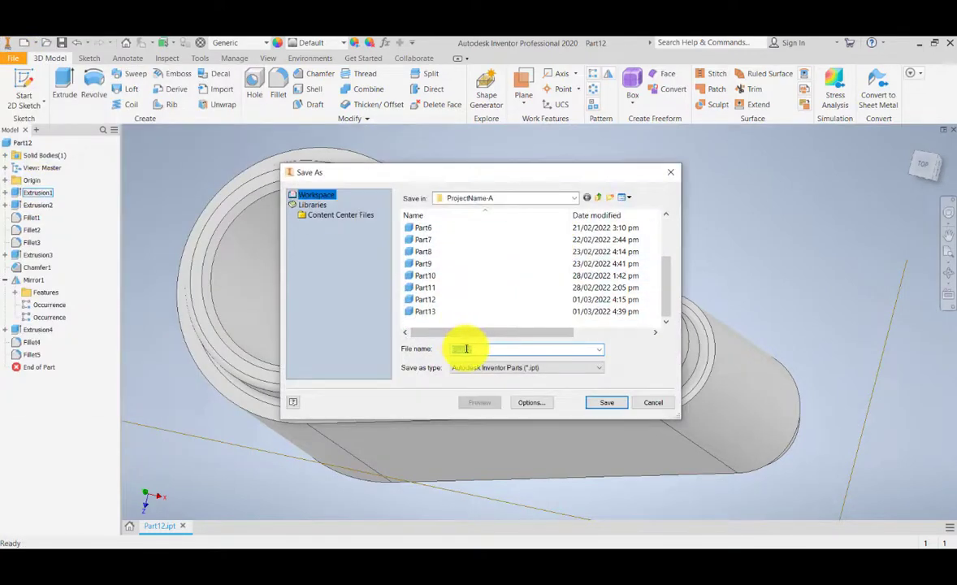
key(Escape)
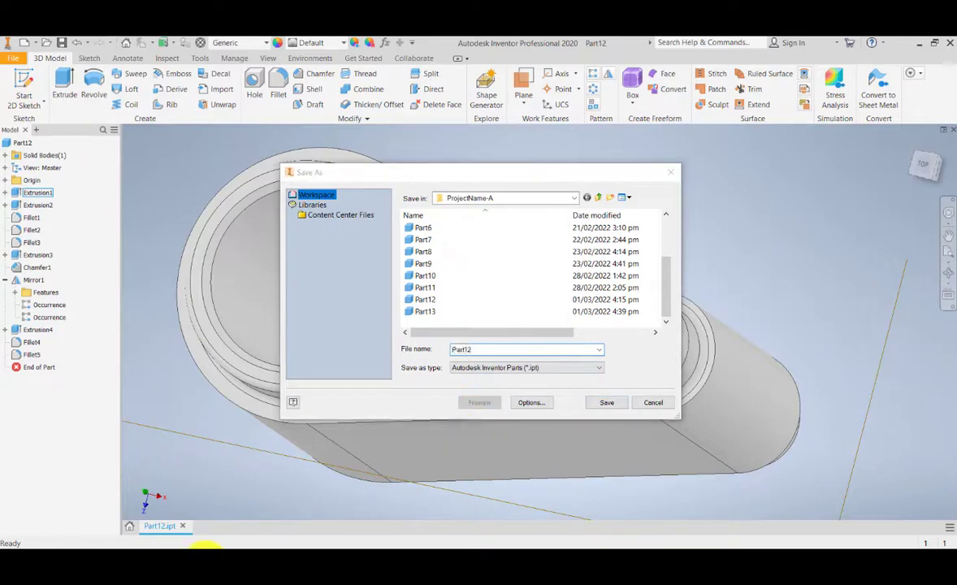
Step: Save the part as Part13 in the project workspace, replacing the existing file
click(12, 58)
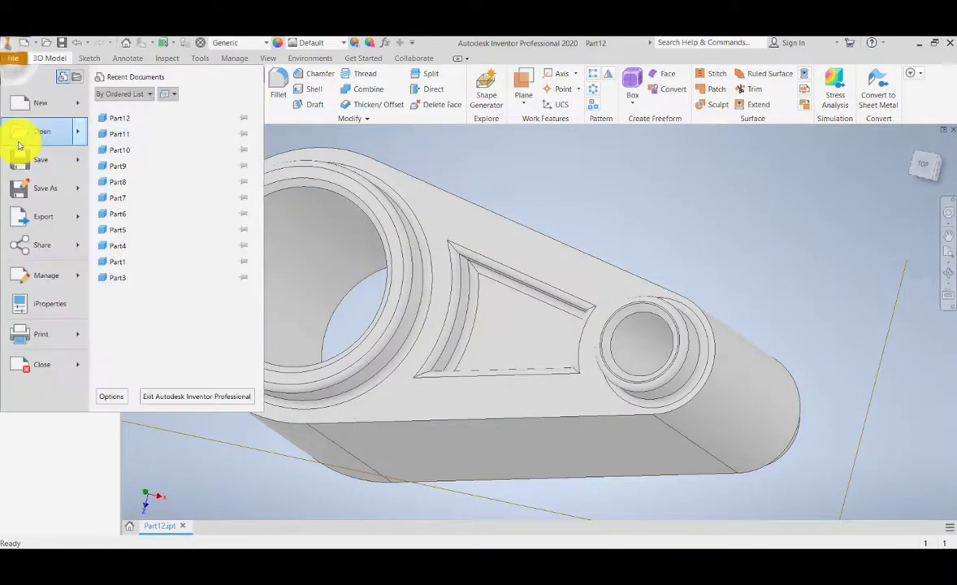
click(64, 197)
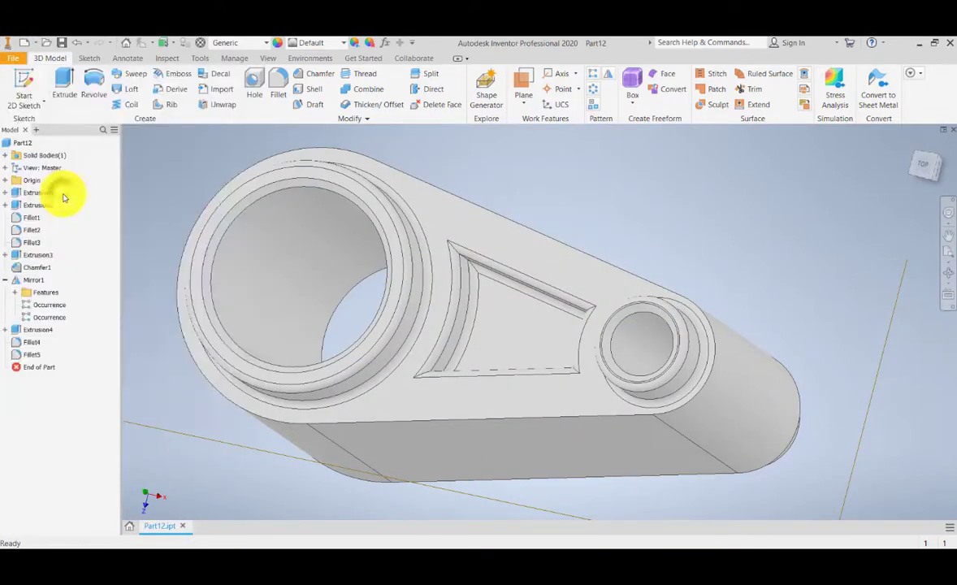
scroll(469, 319, down, 3)
click(466, 314)
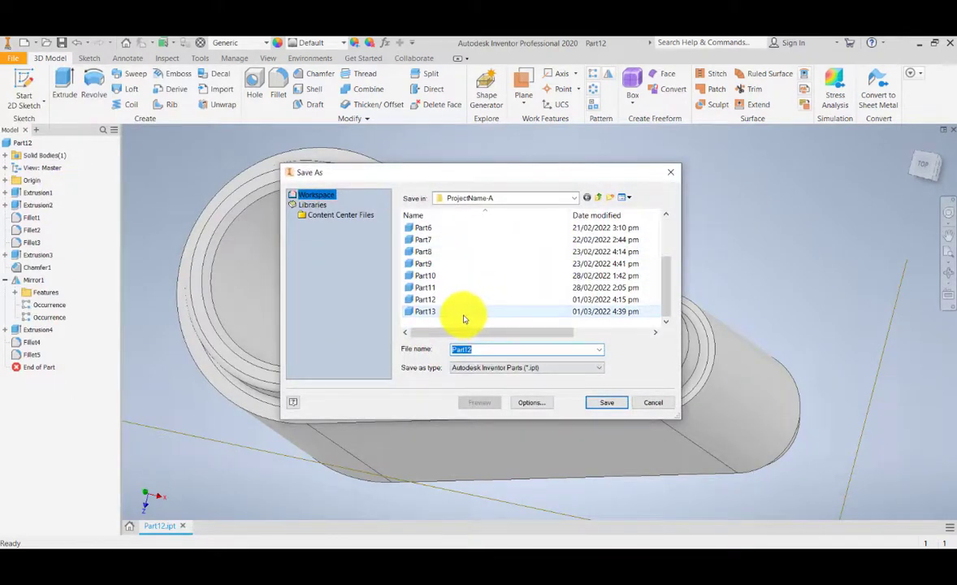
click(610, 404)
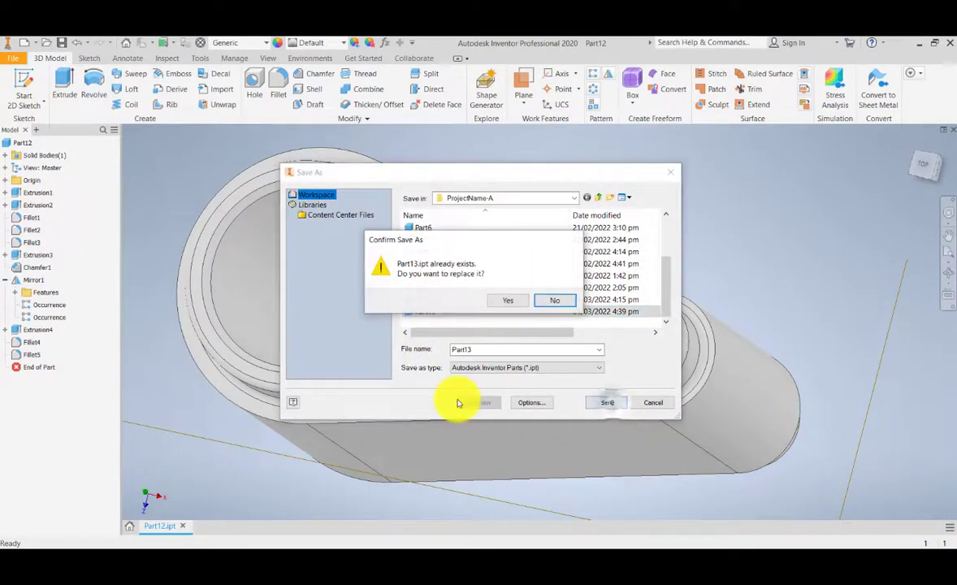
click(508, 300)
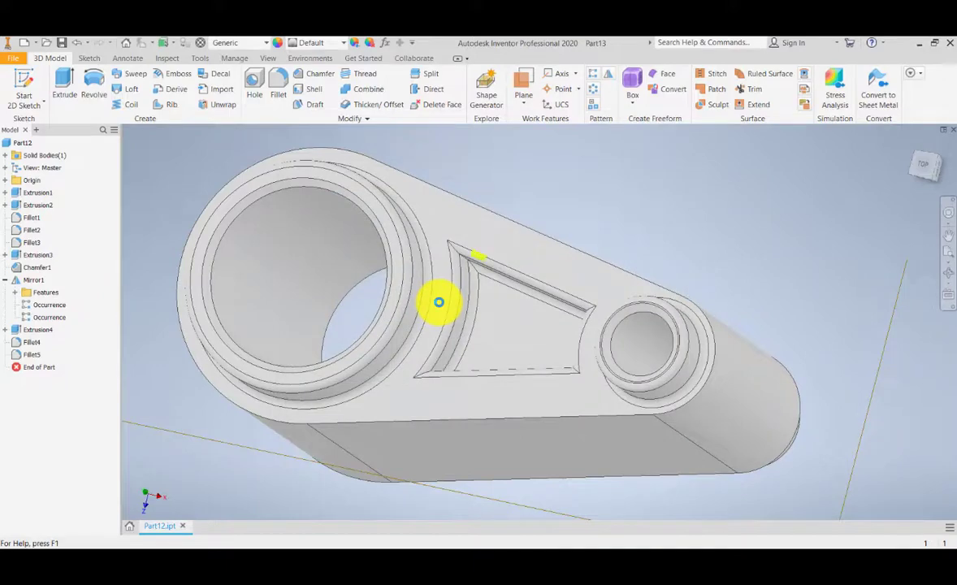
Step: Set the visual style of the saved part to Shaded with Edges
scroll(528, 264, down, 5)
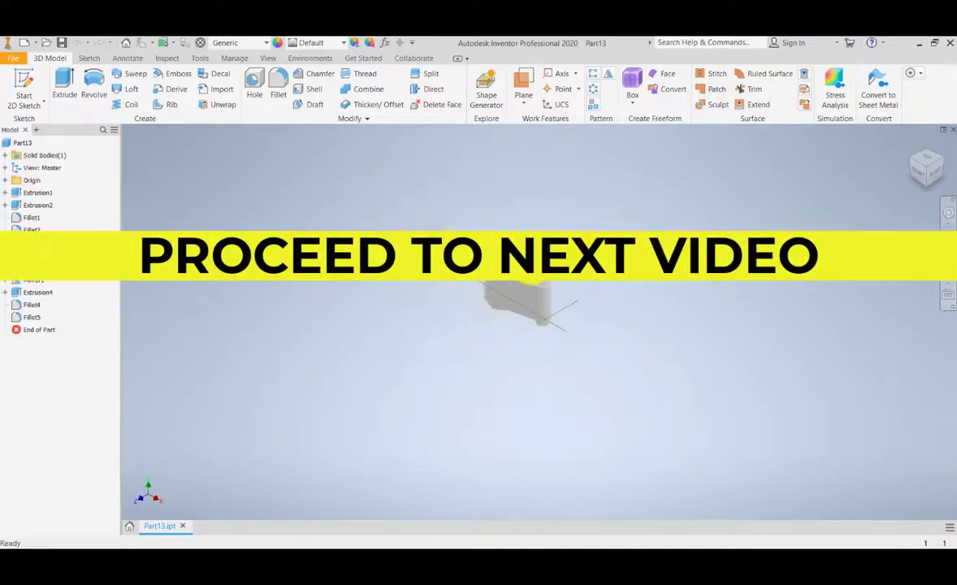
scroll(533, 266, up, 6)
scroll(533, 266, down, 3)
middle_drag(533, 267, 520, 265)
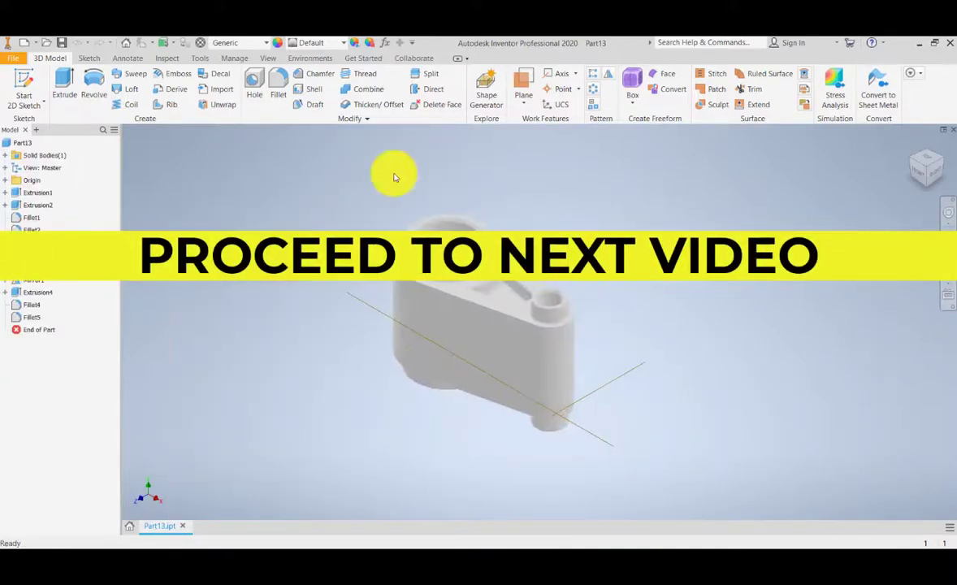
click(267, 59)
click(224, 88)
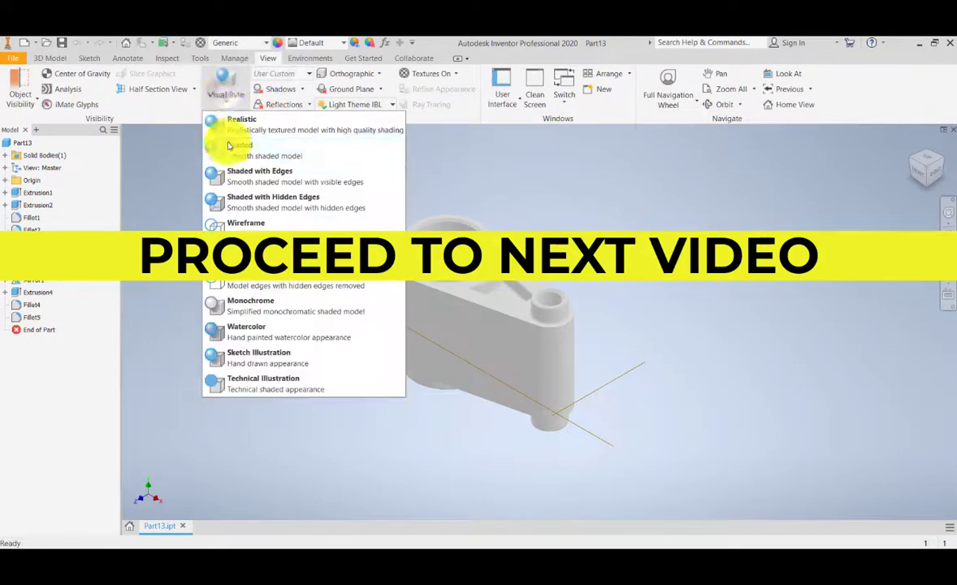
click(271, 178)
Step: Inspect the whole finished part from an isometric viewpoint
scroll(505, 250, down, 2)
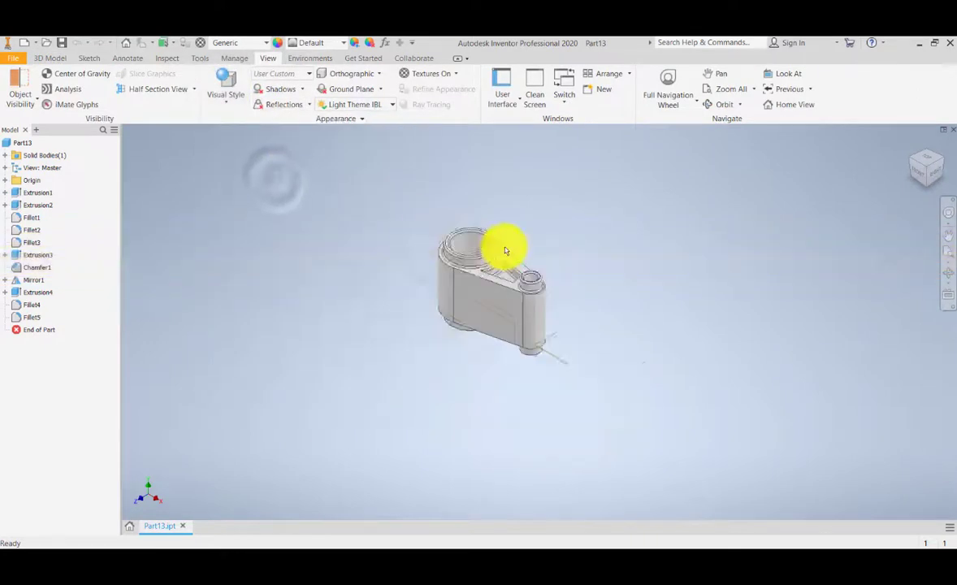
scroll(506, 250, up, 3)
middle_drag(648, 262, 636, 267)
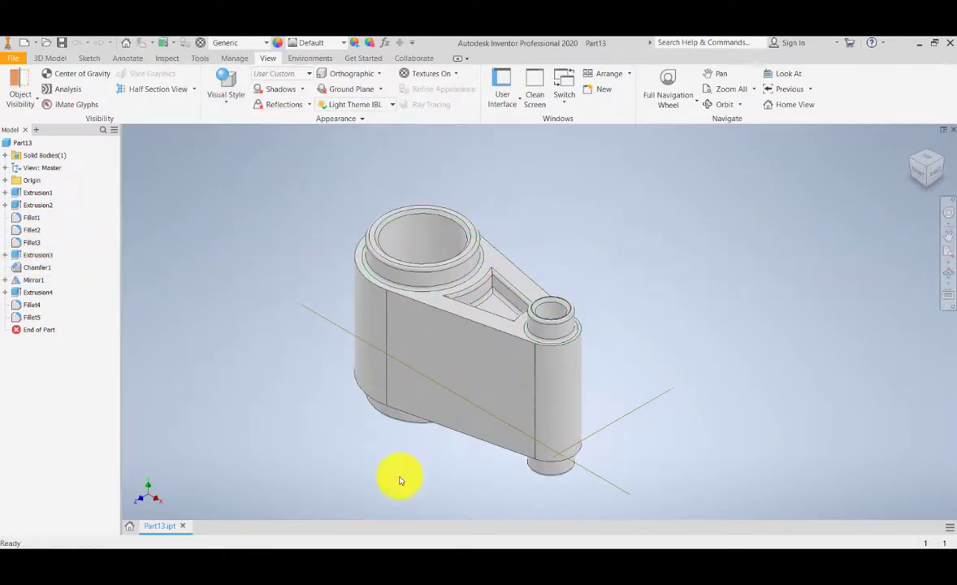